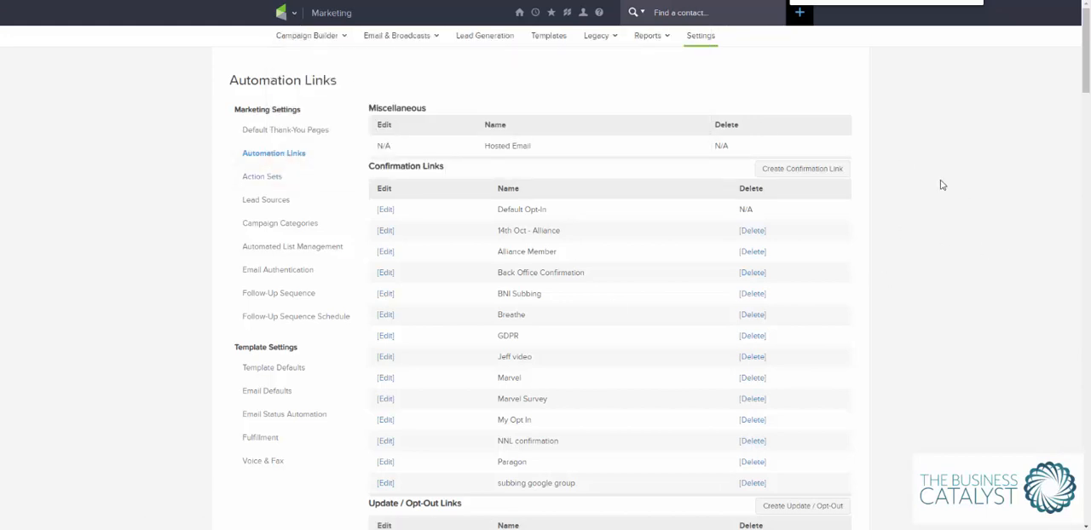
# Create a new automation link named "Email Open #1" with a thank-you page and save it.
pyautogui.scroll(-5, 1028, 190)
pyautogui.scroll(-1, 1029, 191)
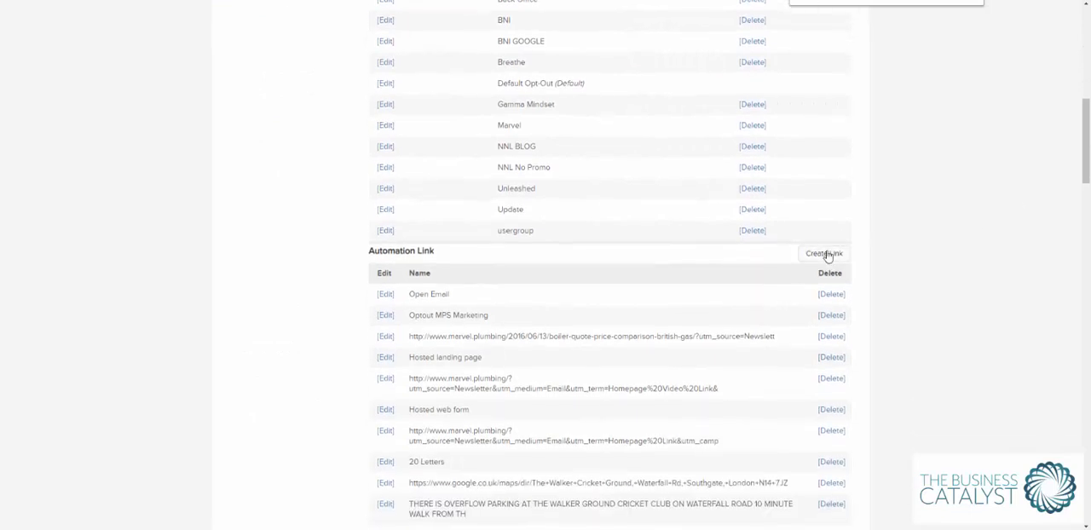
pyautogui.click(823, 252)
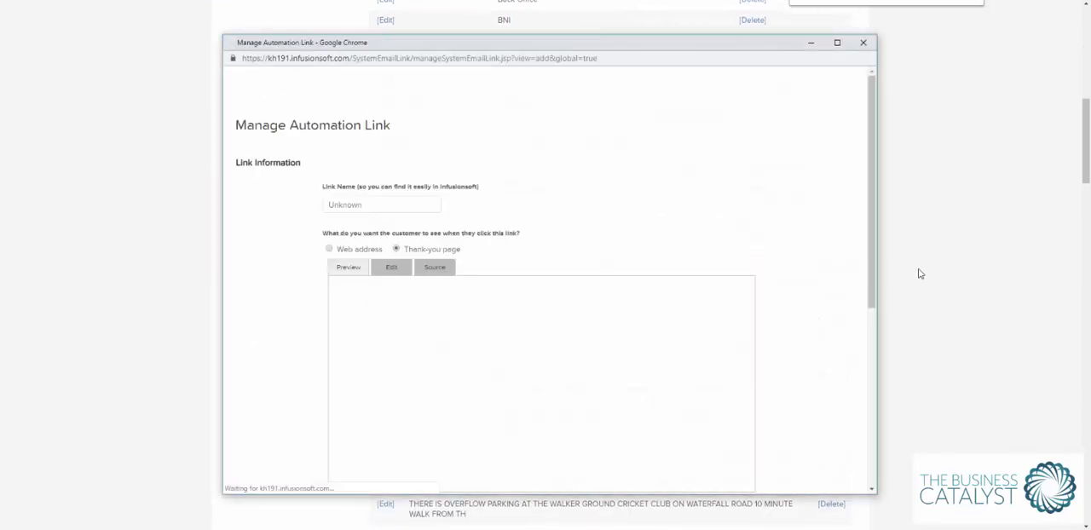
pyautogui.moveTo(401, 168); pyautogui.dragTo(319, 181)
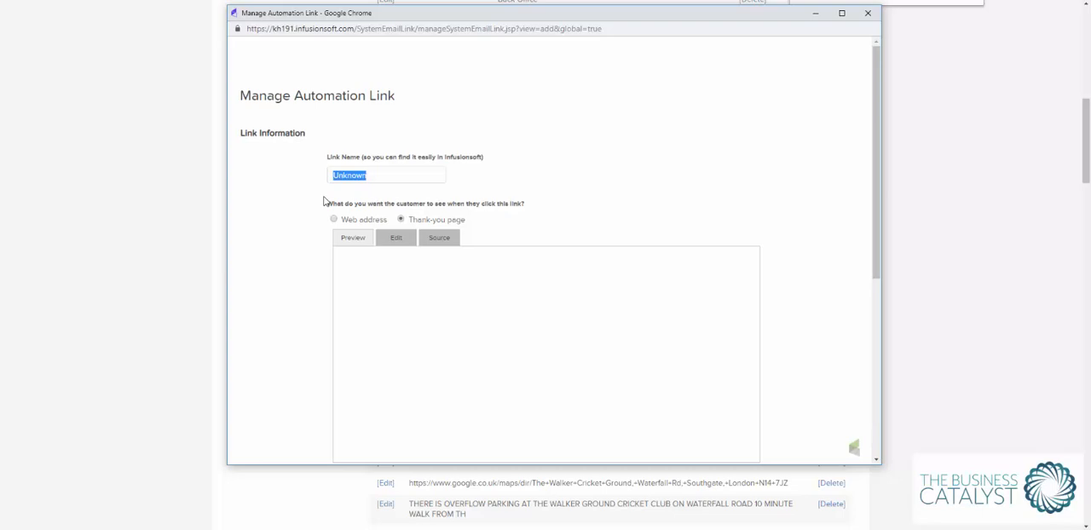
pyautogui.write('Emai')
pyautogui.write('Open #1')
pyautogui.scroll(-5, 409, 192)
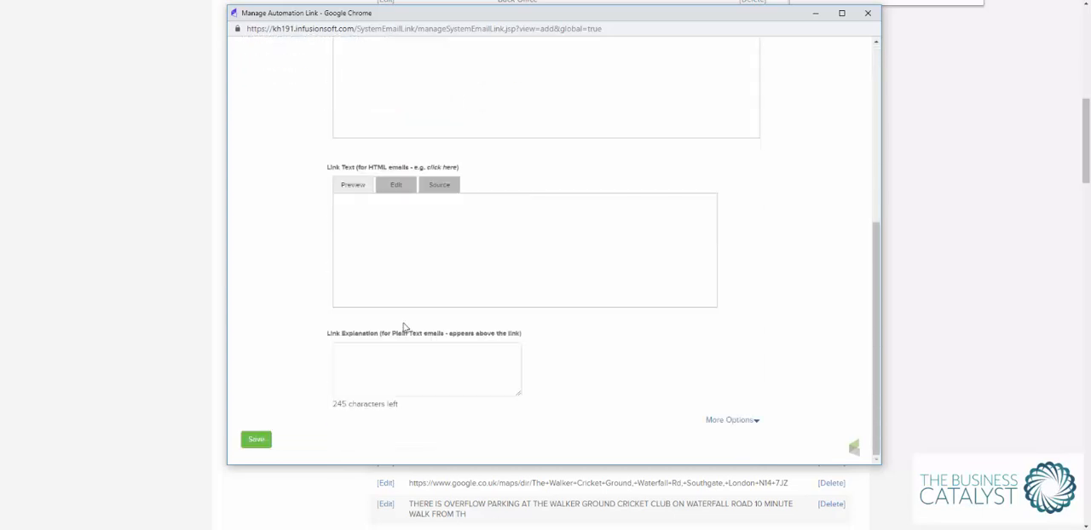
pyautogui.click(255, 440)
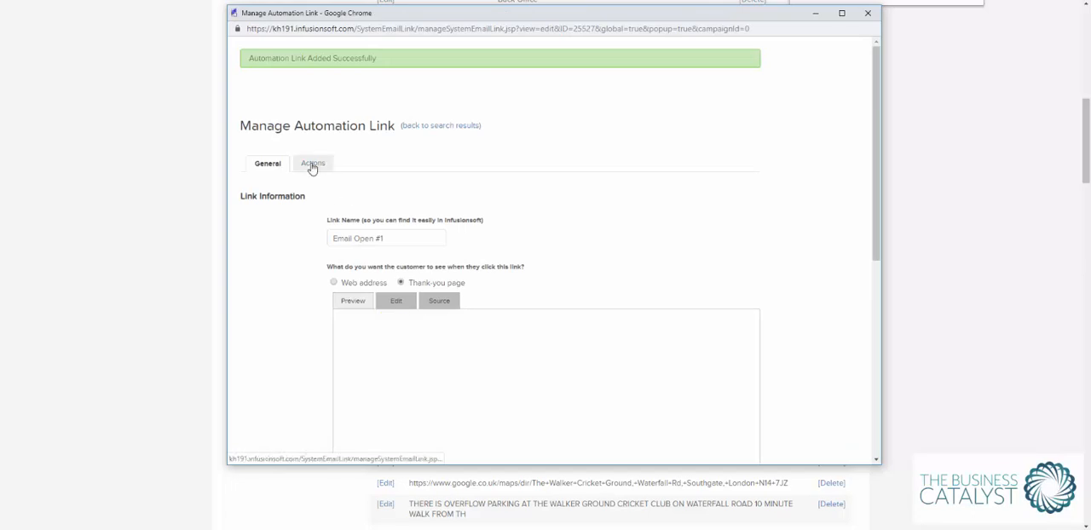
# Add an action to the link that applies the "Email Engagement -> Opened Email" tag, and save the link.
pyautogui.click(311, 164)
pyautogui.click(335, 236)
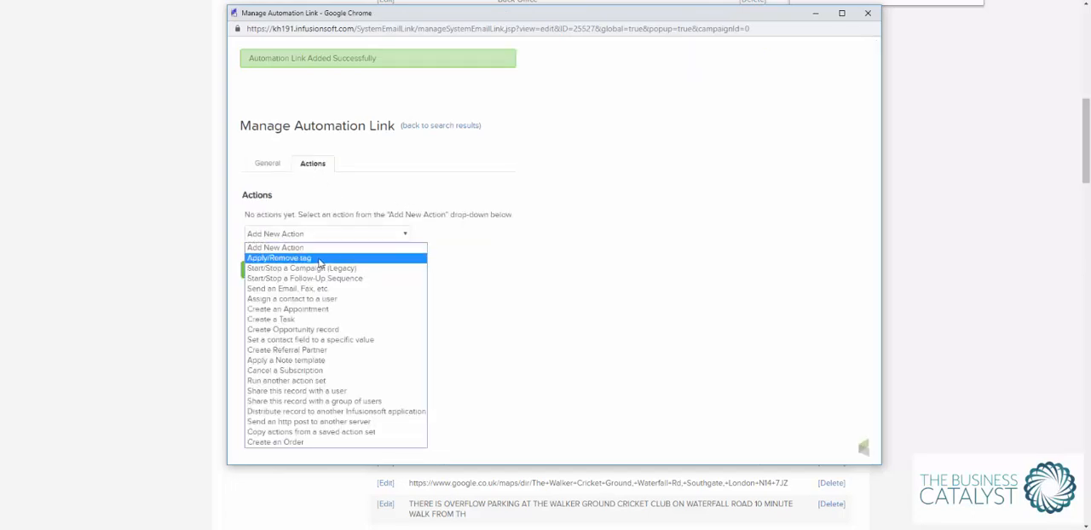
pyautogui.click(321, 262)
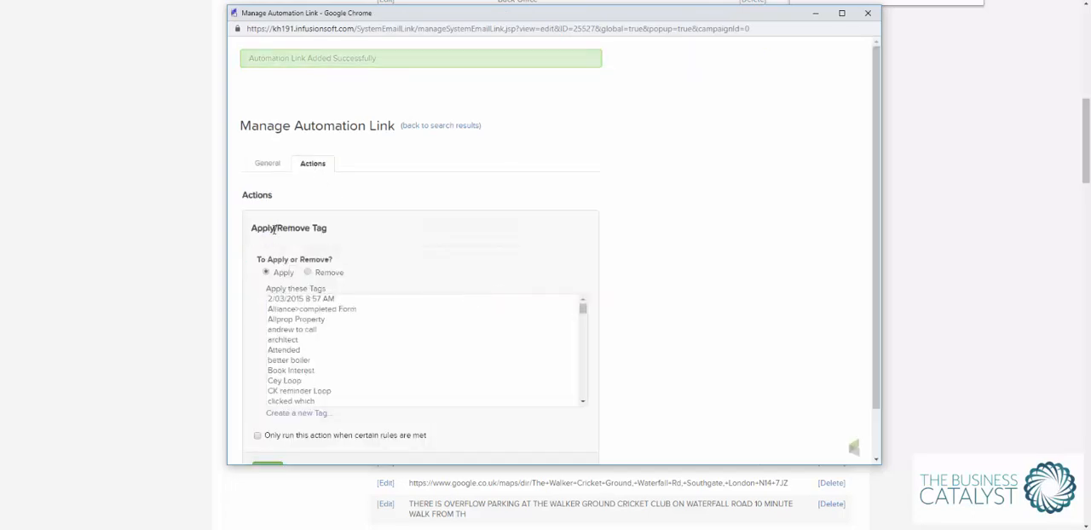
pyautogui.scroll(-10, 320, 324)
pyautogui.scroll(-10, 324, 315)
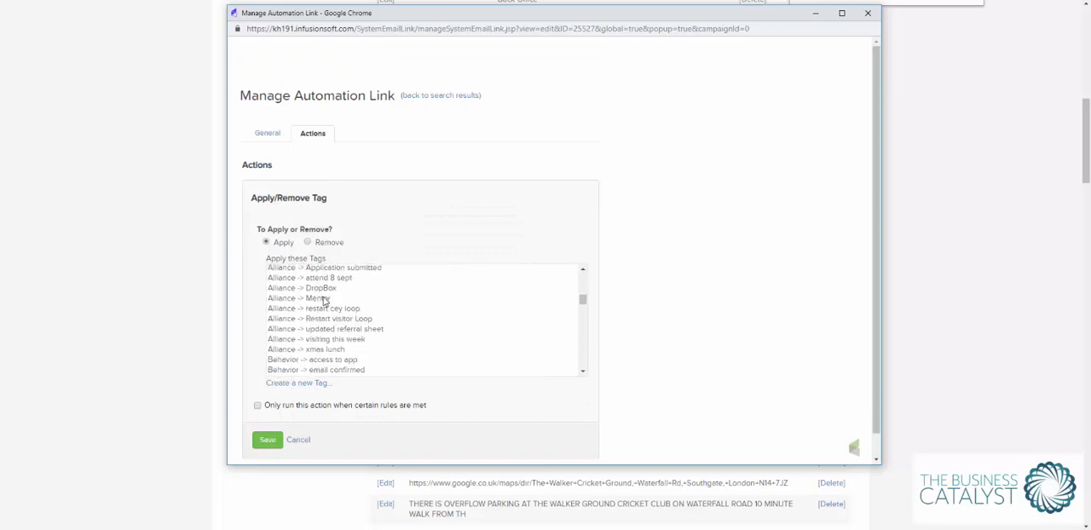
pyautogui.scroll(5, 331, 294)
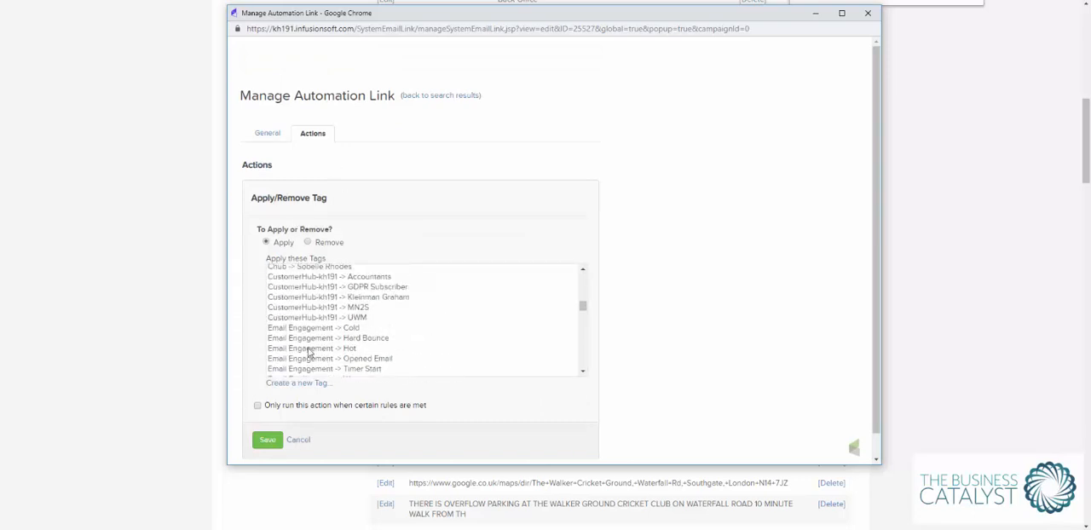
pyautogui.scroll(-2, 311, 350)
pyautogui.click(305, 300)
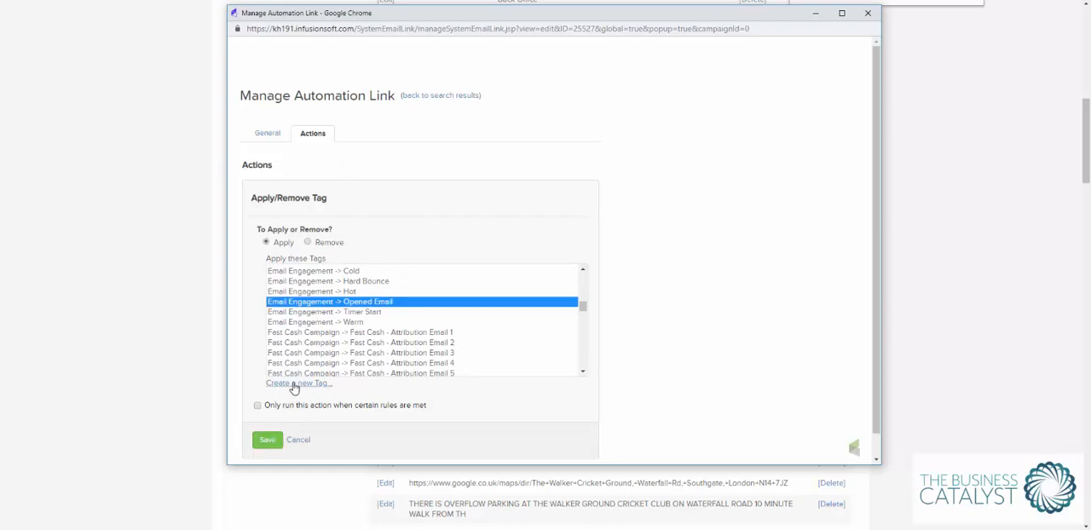
pyautogui.click(266, 440)
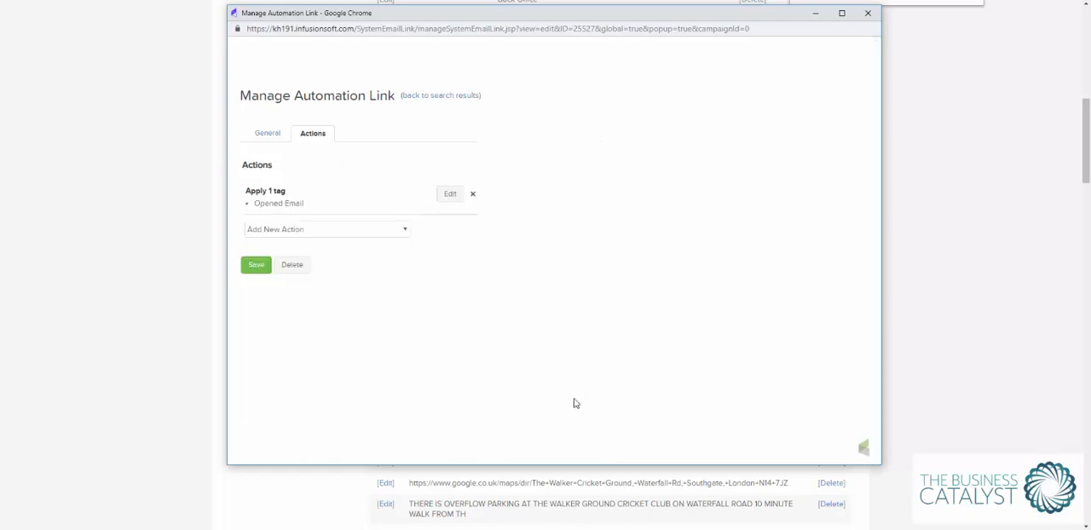
pyautogui.click(253, 265)
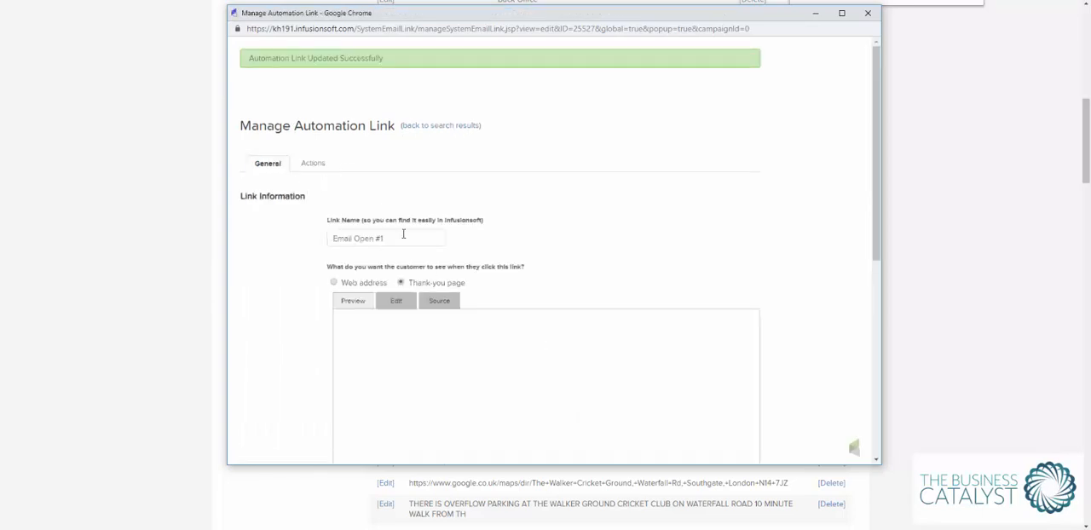
# Highlight the link ID in the automation link's web address, then save the link again and close its window.
pyautogui.scroll(-5, 469, 303)
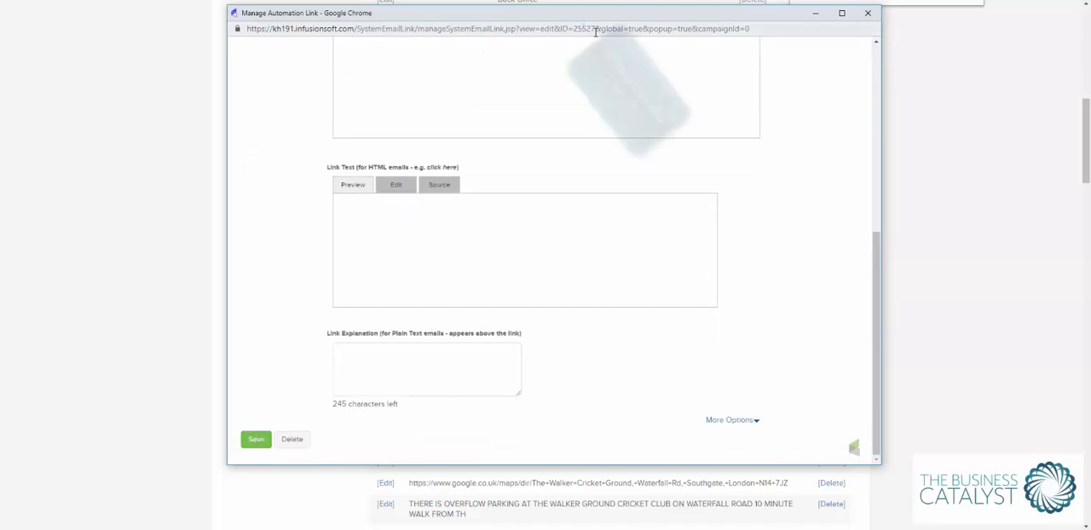
pyautogui.moveTo(596, 29); pyautogui.dragTo(559, 30)
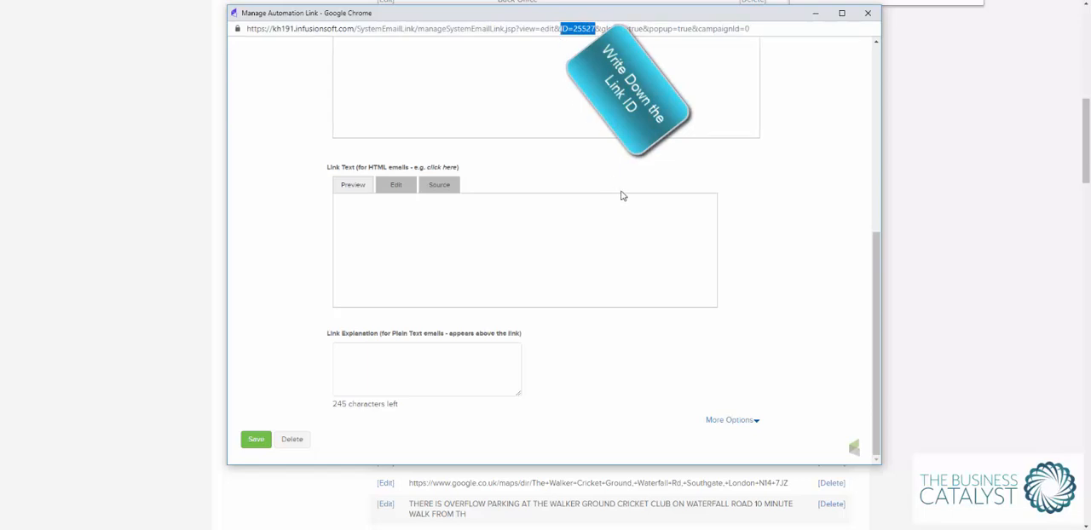
pyautogui.click(255, 445)
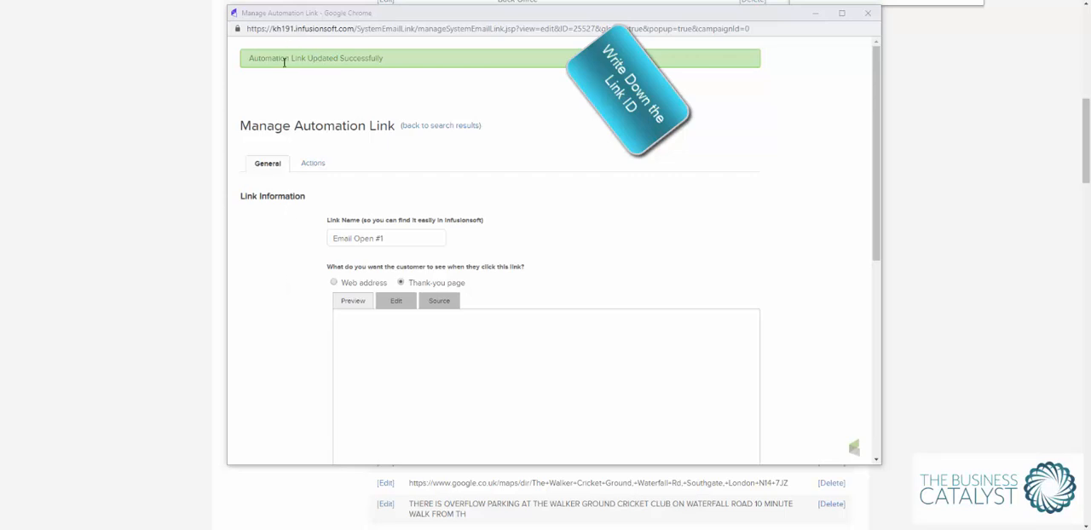
pyautogui.moveTo(274, 58); pyautogui.dragTo(311, 61)
pyautogui.scroll(-5, 324, 214)
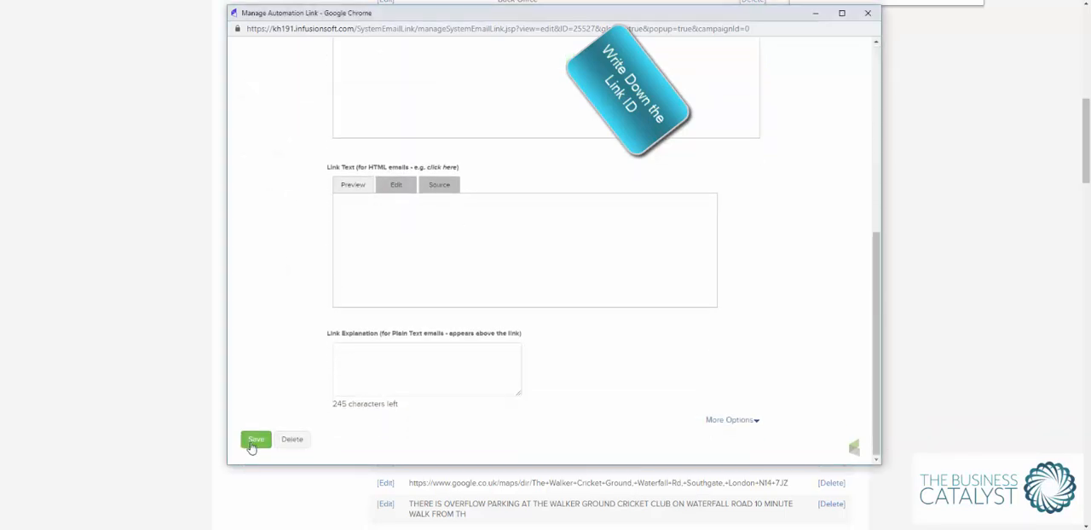
pyautogui.click(254, 440)
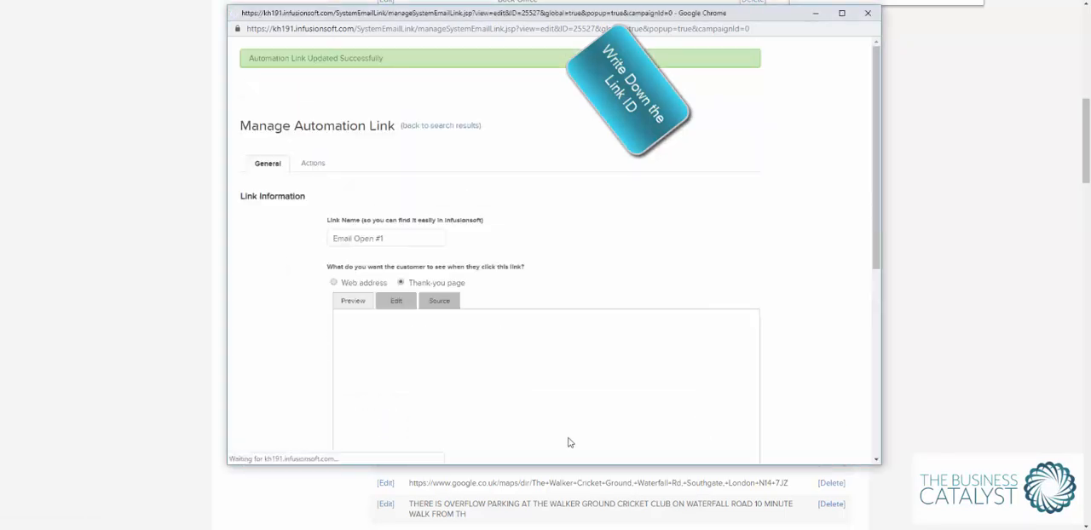
pyautogui.click(868, 13)
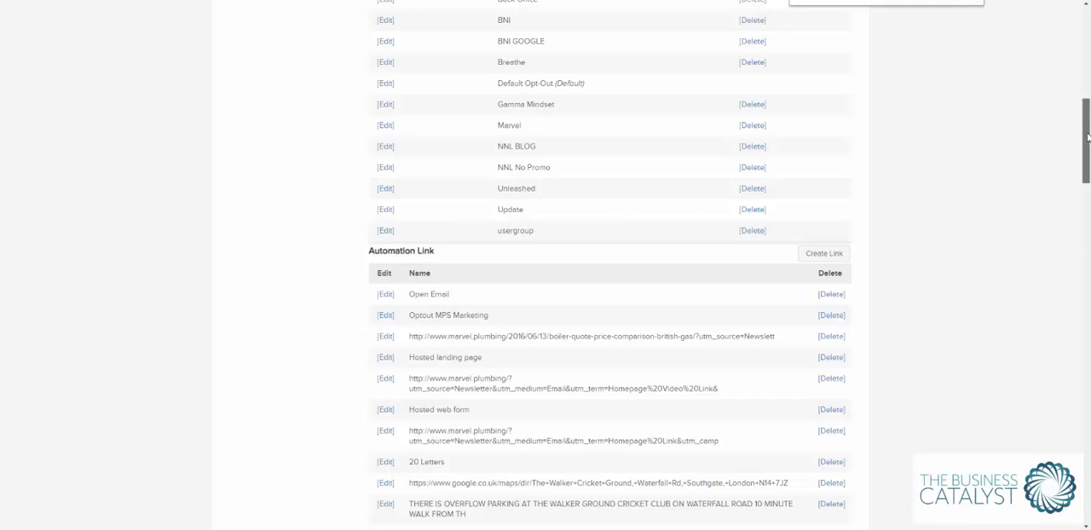
# Open the Email sequence of the Tag on Open campaign to reach its "Tag if opened" email.
pyautogui.moveTo(1086, 145); pyautogui.dragTo(1085, 26)
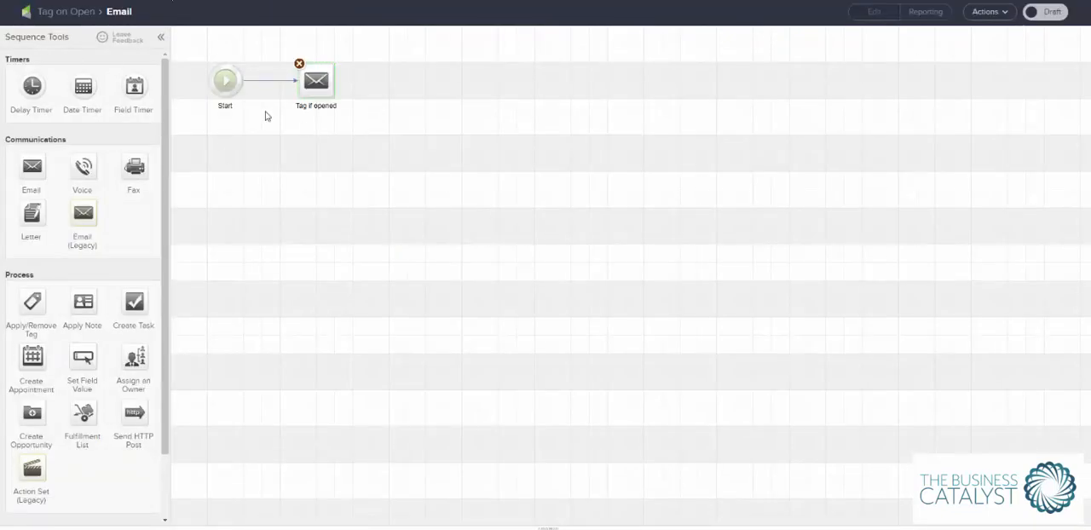
pyautogui.click(62, 12)
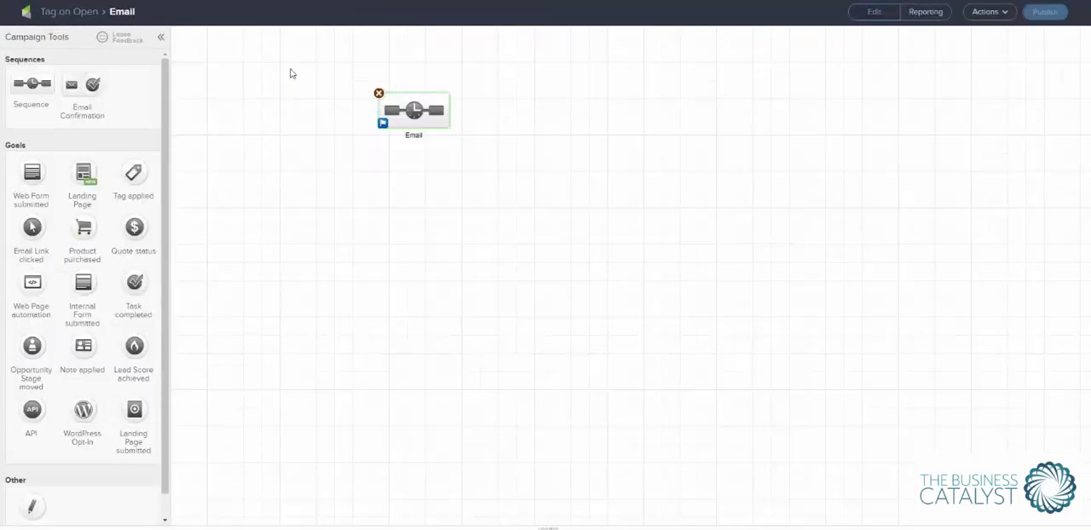
pyautogui.doubleClick(415, 117)
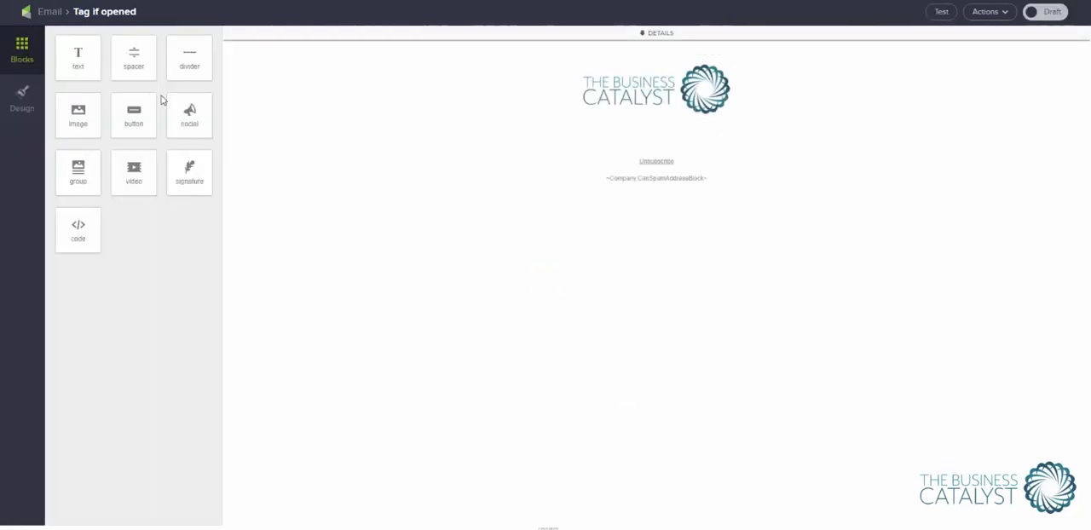
# Place an HTML code block above the logo in the email and enter a <div> element spread over separate lines.
pyautogui.moveTo(78, 224); pyautogui.dragTo(648, 103)
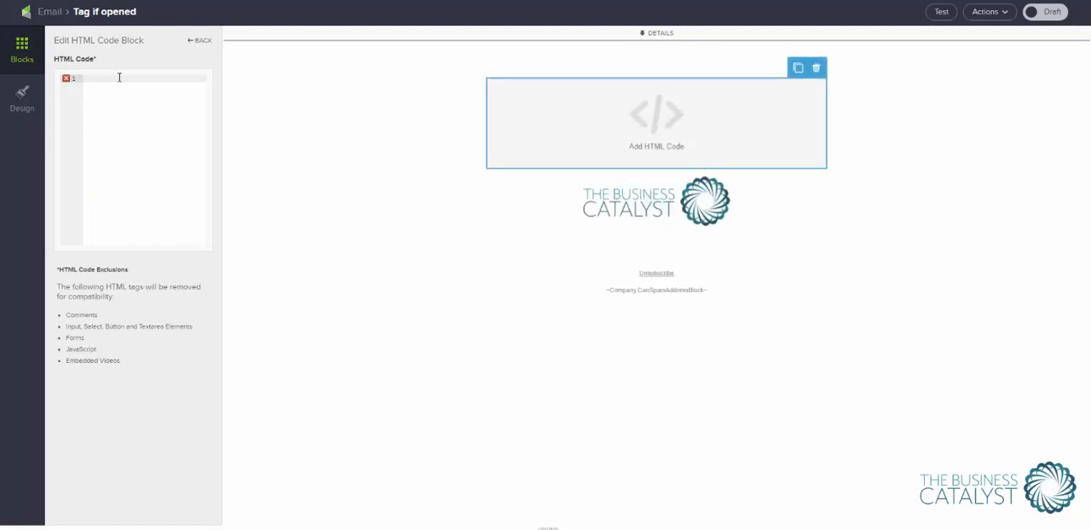
pyautogui.click(119, 77)
pyautogui.write('<di')
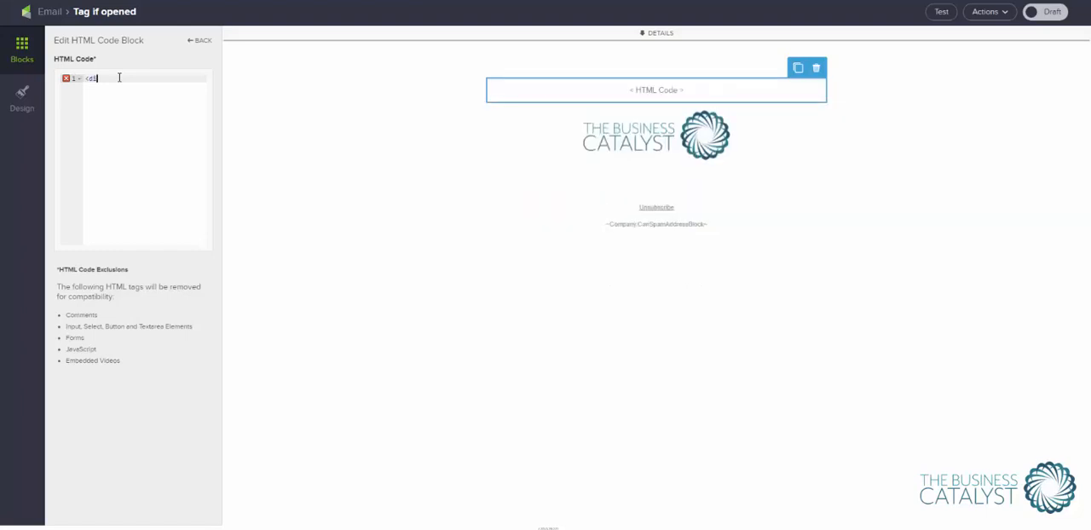
pyautogui.write('v>')
pyautogui.press('Return')
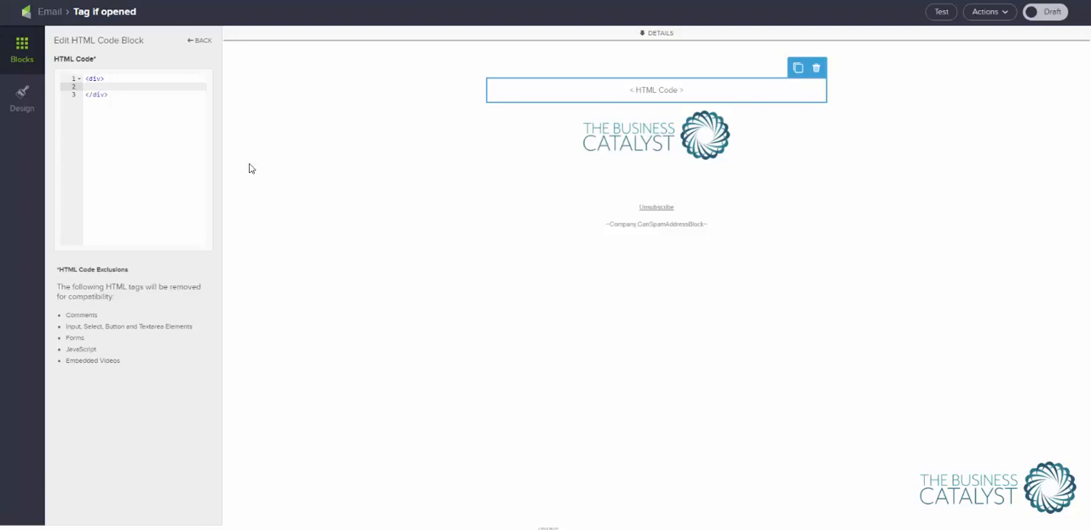
# Inside the div, begin an img tag with the source "~Link-25527~".
pyautogui.write('<')
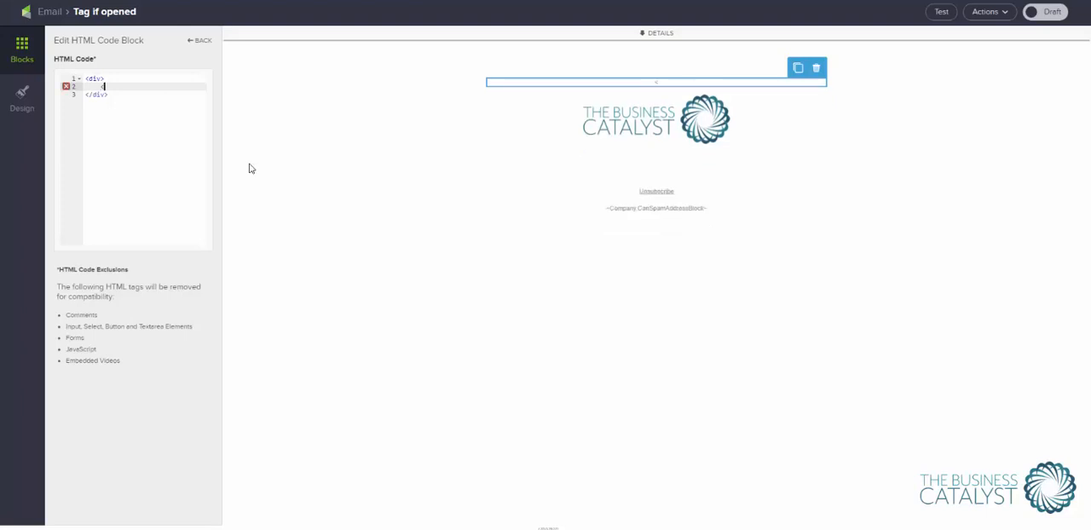
pyautogui.write('img src="~')
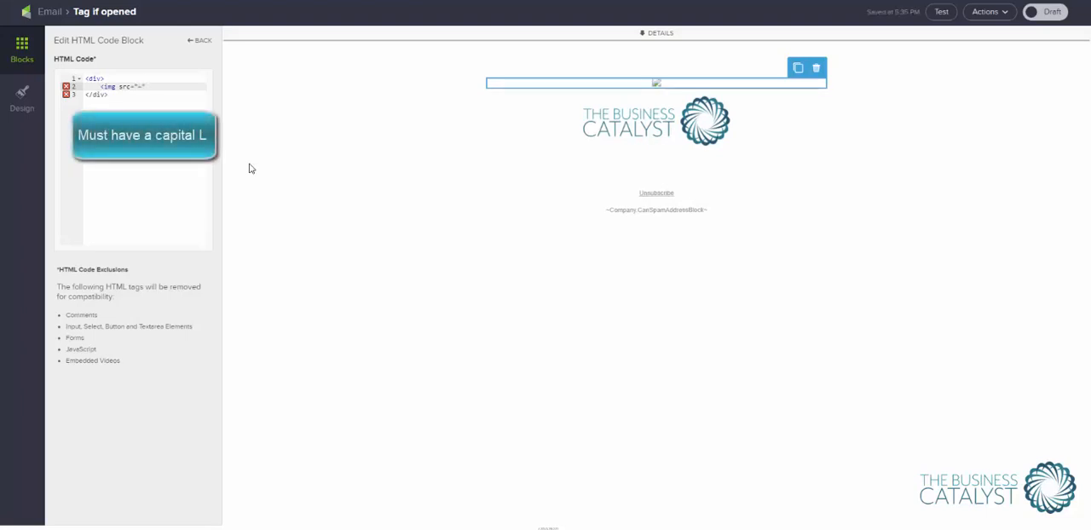
pyautogui.write('Link~')
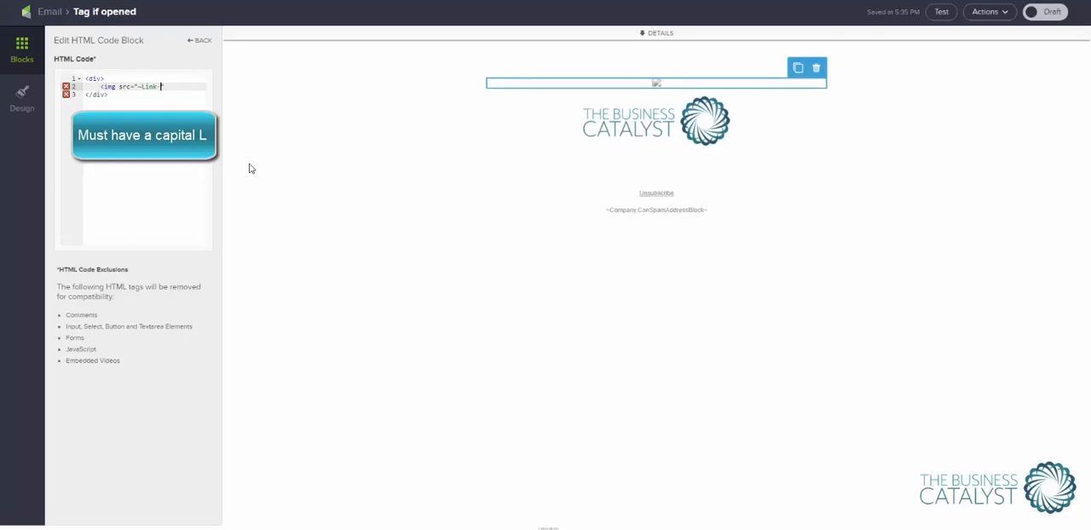
pyautogui.write('25527')
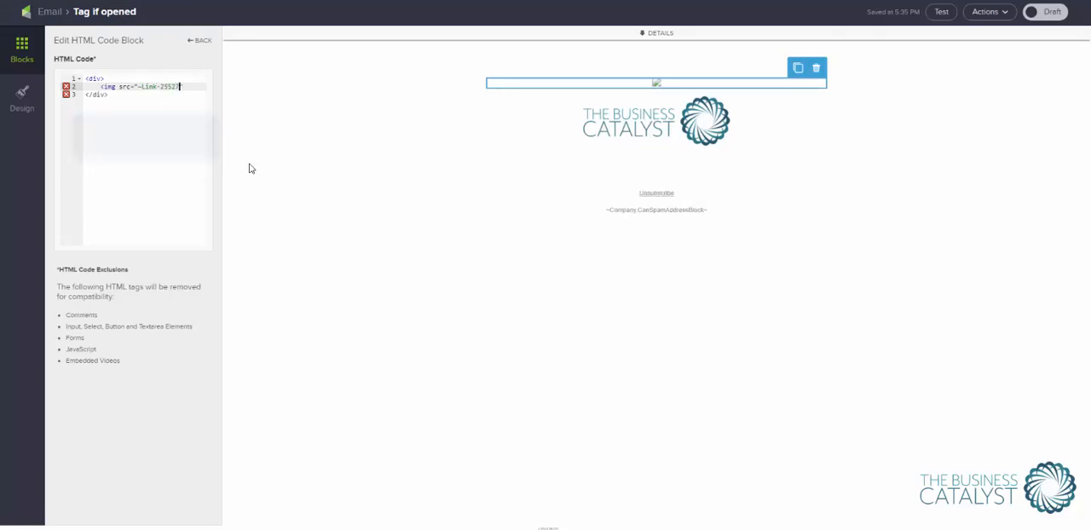
pyautogui.write('"')
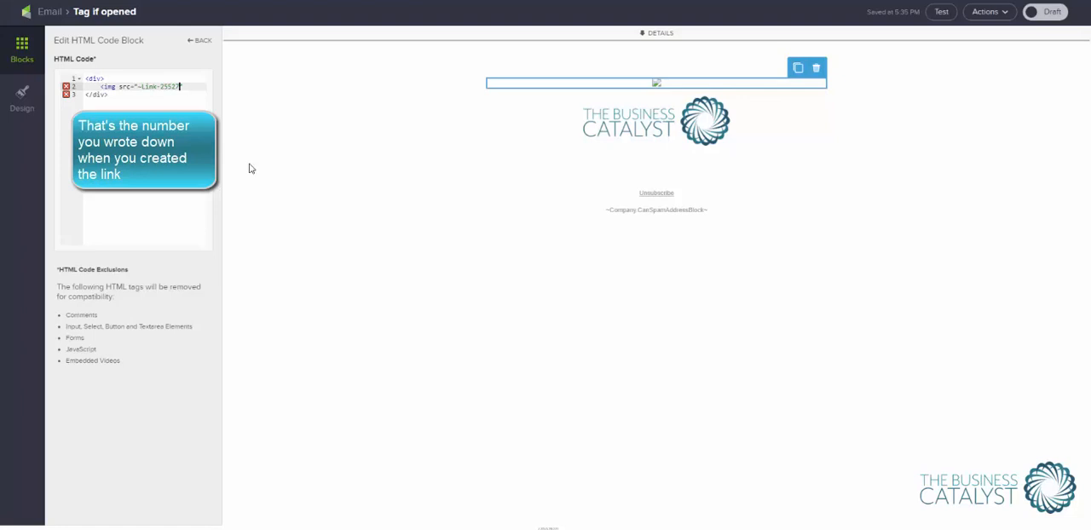
pyautogui.write('~"')
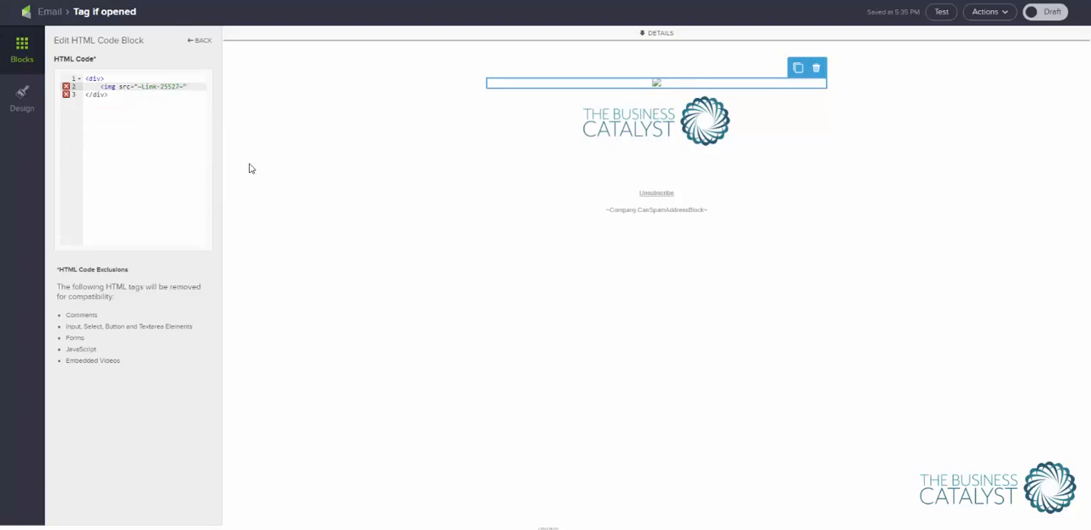
pyautogui.write(' widt')
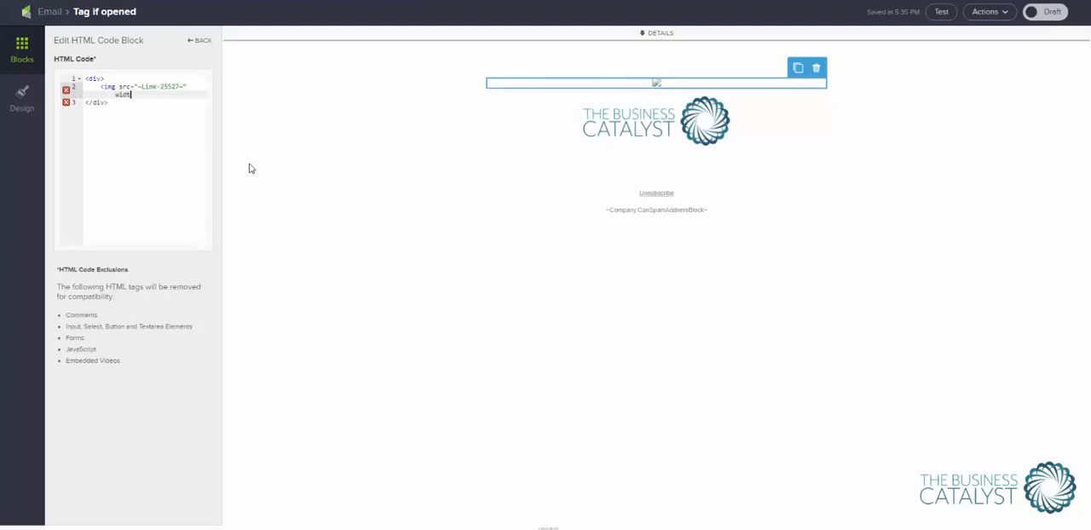
pyautogui.write('h="1" height=')
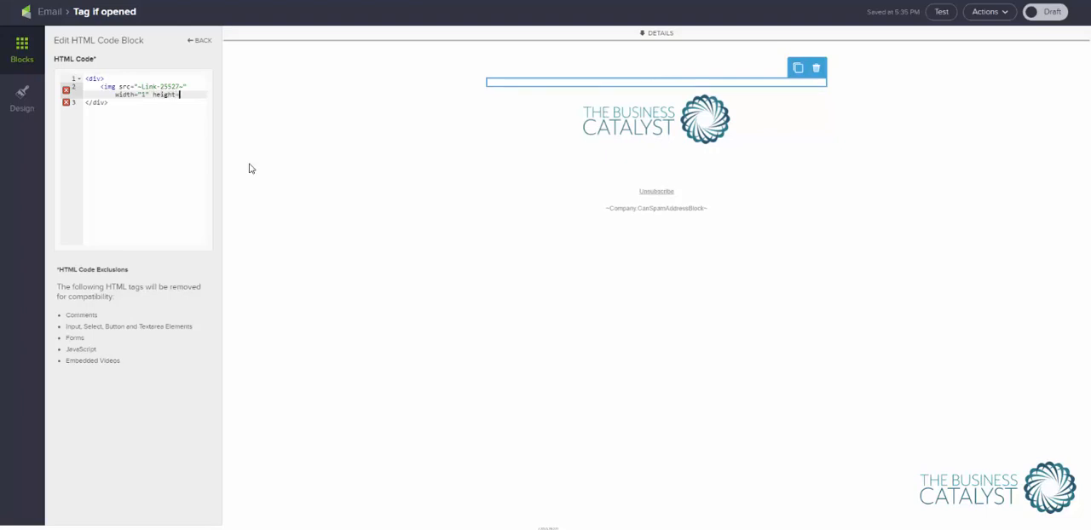
pyautogui.write('"1" />')
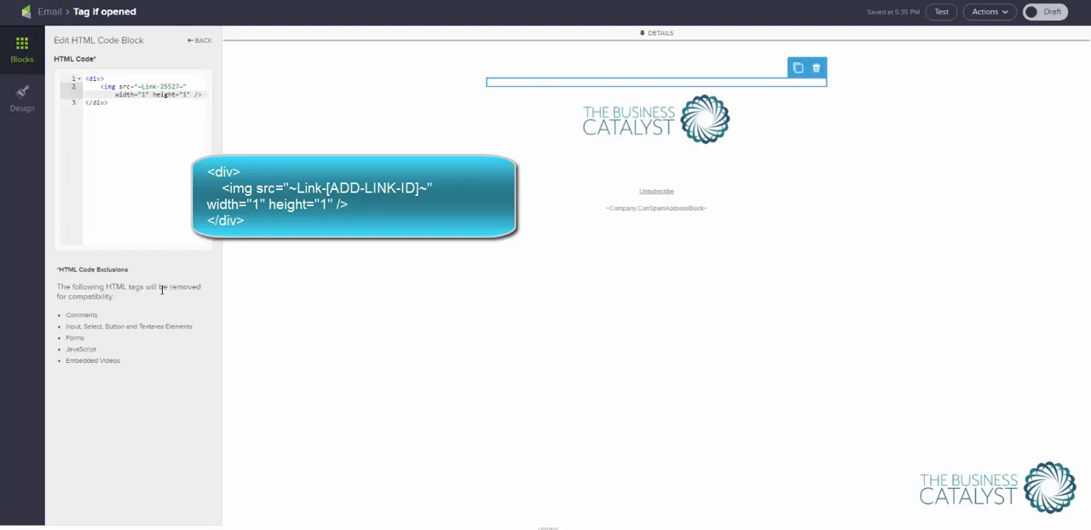
# Give the img tag width="1" and height="1", close it with />, and leave the code block editor.
pyautogui.click(166, 109)
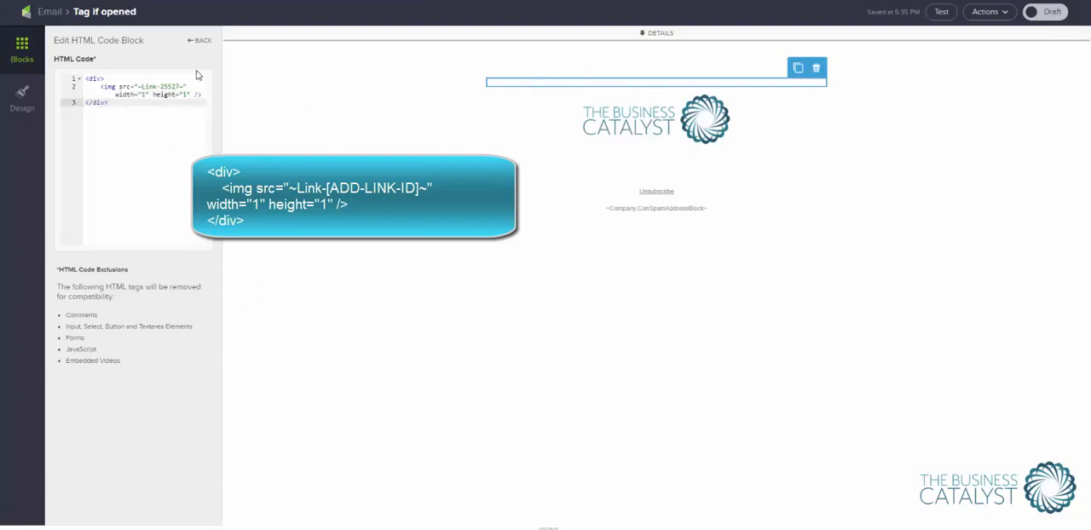
pyautogui.click(202, 40)
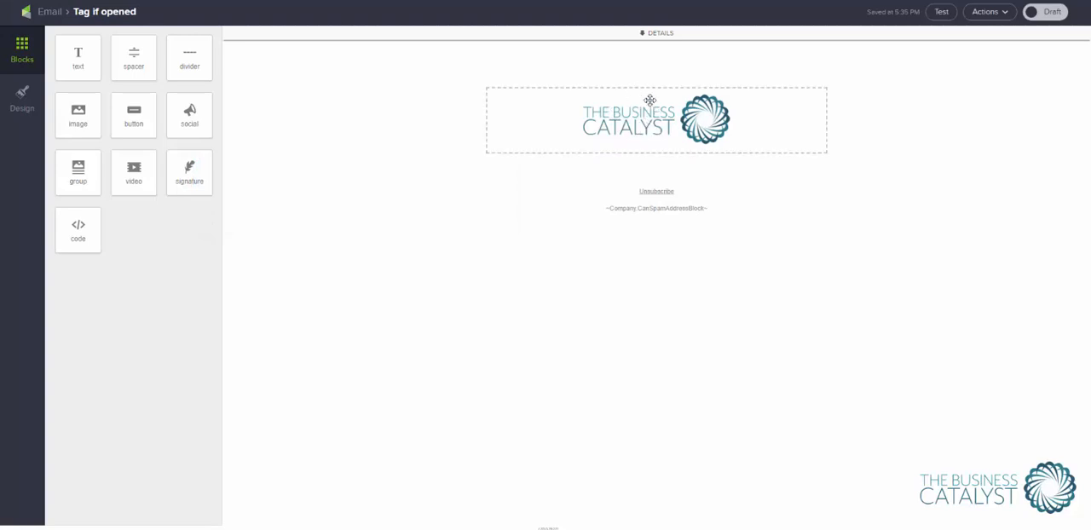
# Leave the email, mark the Email sequence as Ready, and publish the Tag on Open campaign.
pyautogui.click(643, 82)
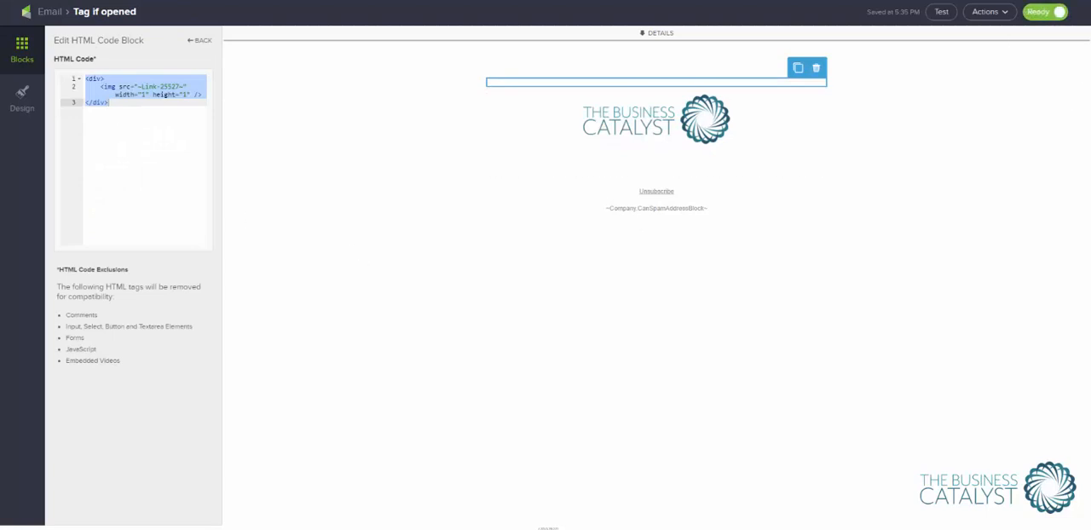
pyautogui.click(1035, 11)
pyautogui.click(60, 14)
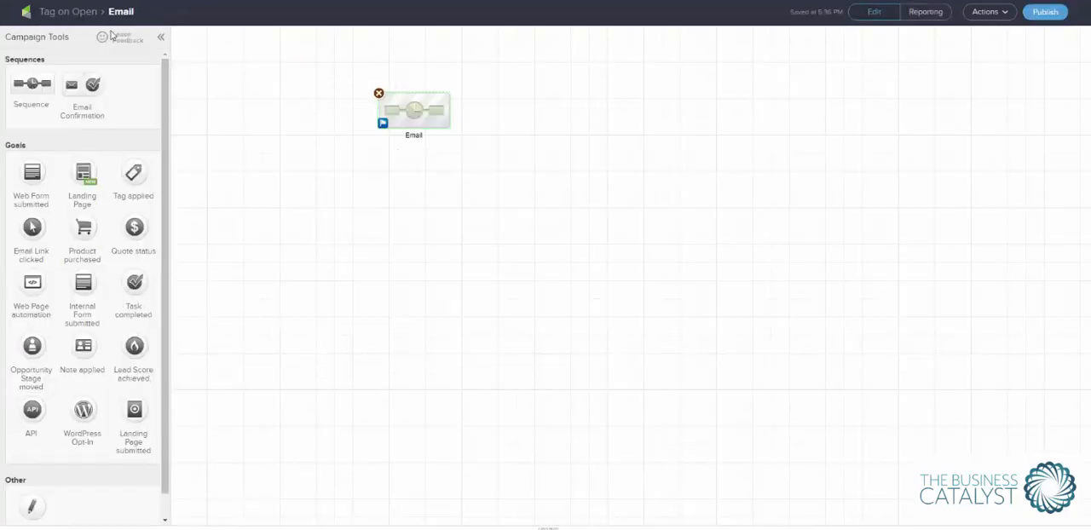
pyautogui.click(1045, 13)
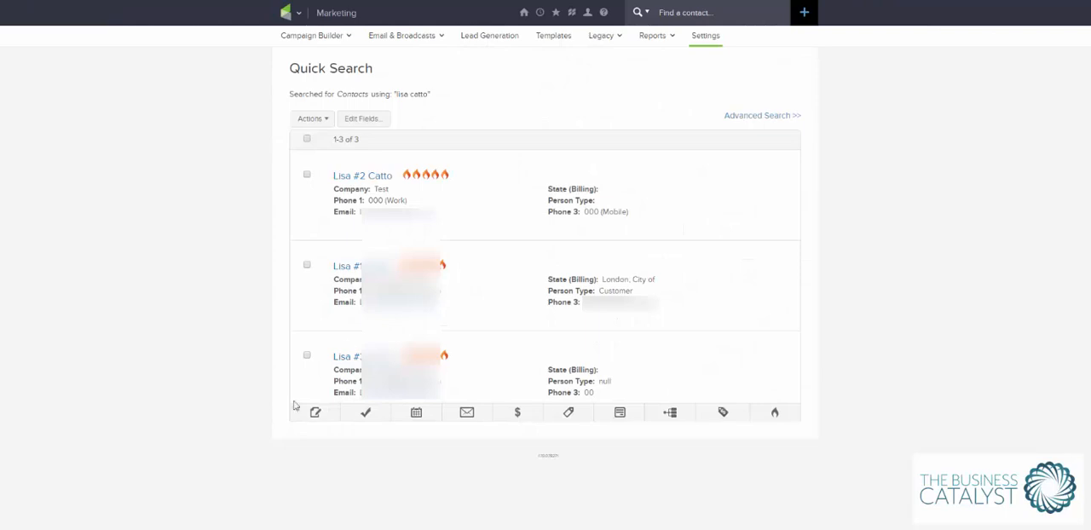
# Select all contacts in the search results and set them to start the Email sequence of the Tag on Open campaign.
pyautogui.click(307, 139)
pyautogui.click(312, 120)
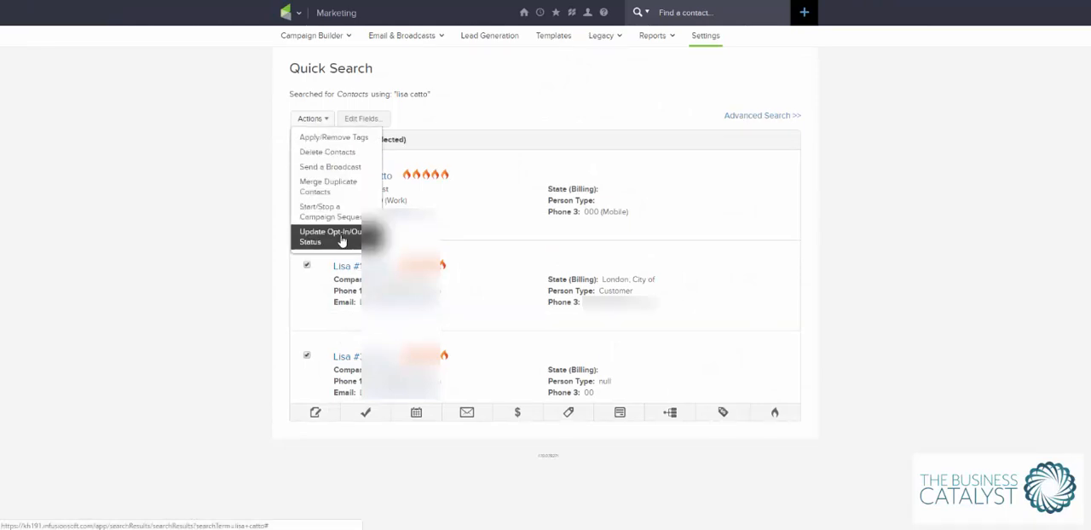
pyautogui.click(344, 220)
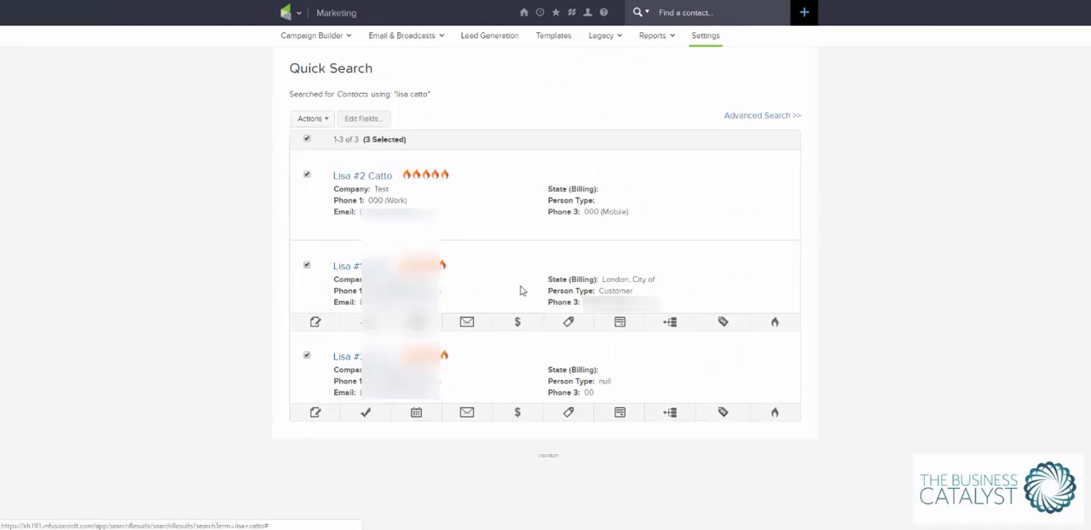
pyautogui.click(473, 135)
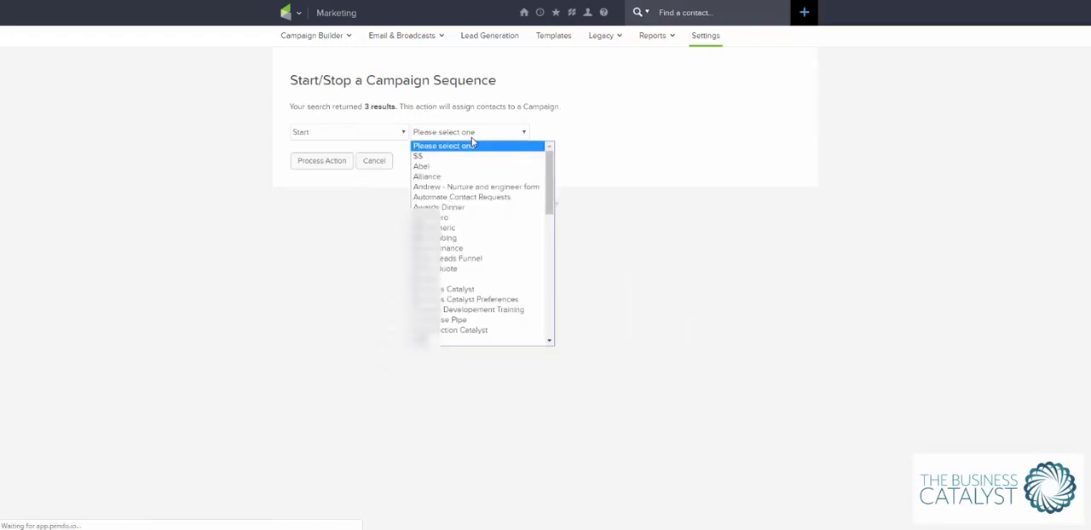
pyautogui.press('t')
pyautogui.click(452, 341)
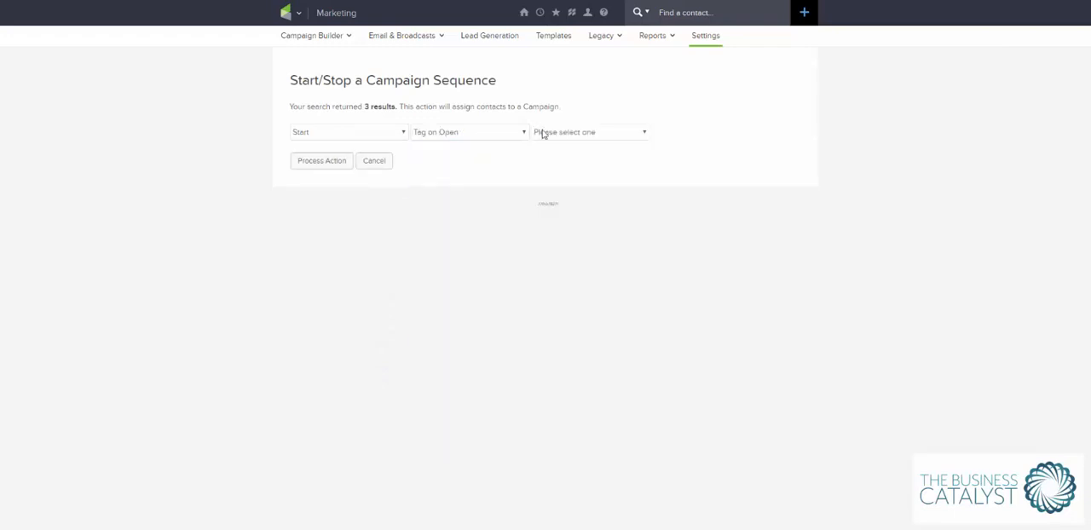
pyautogui.click(542, 133)
pyautogui.click(555, 156)
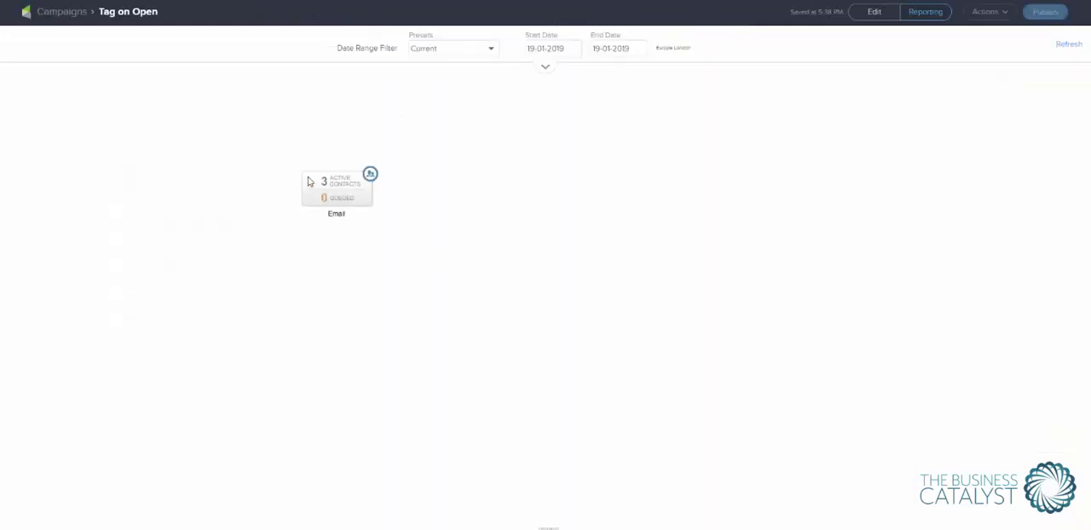
# Switch to Outlook, download the blocked pictures in the "Test Email - open" message, and move the message out of the way.
pyautogui.doubleClick(335, 214)
pyautogui.moveTo(571, 529)
pyautogui.click(337, 214)
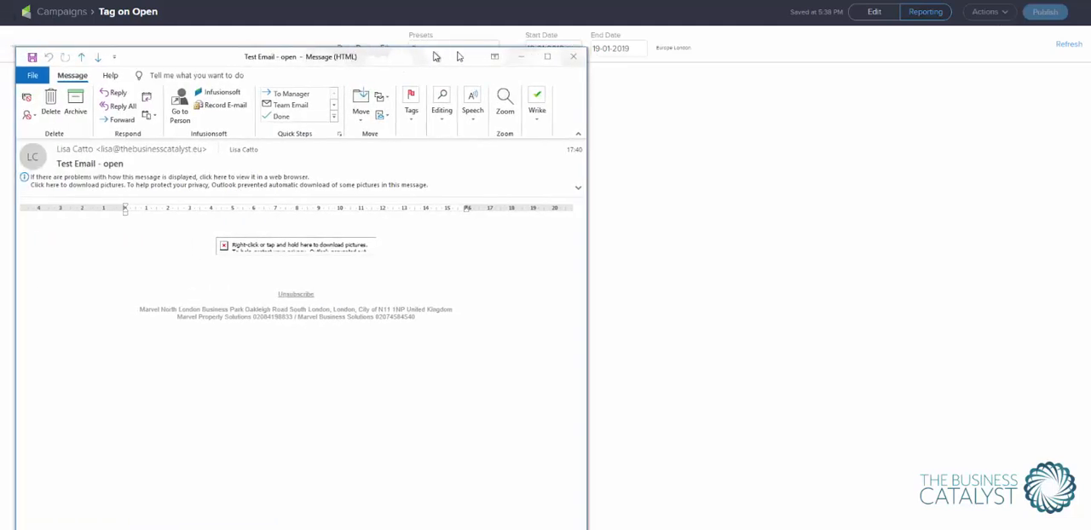
pyautogui.click(317, 194)
pyautogui.click(358, 186)
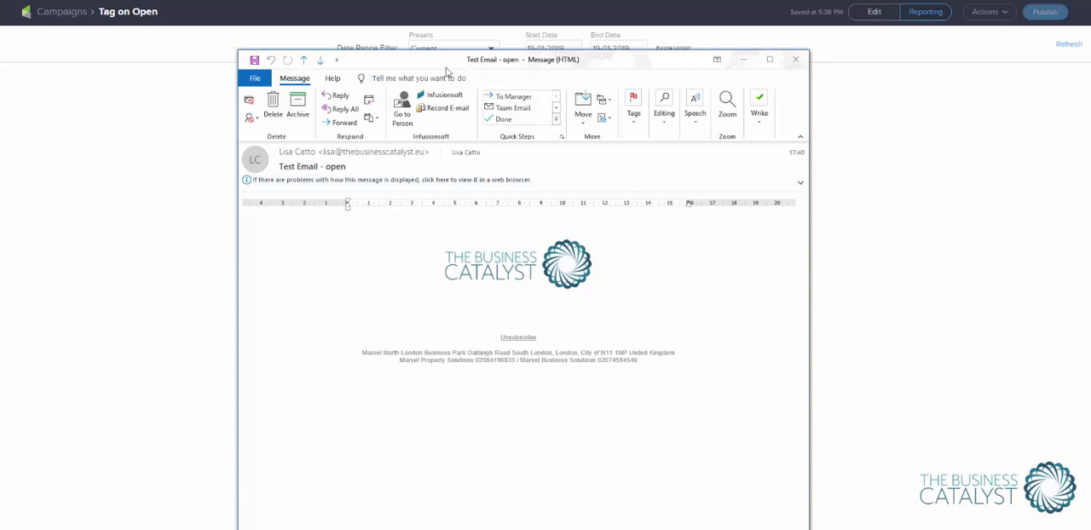
pyautogui.moveTo(446, 68); pyautogui.dragTo(0, 53)
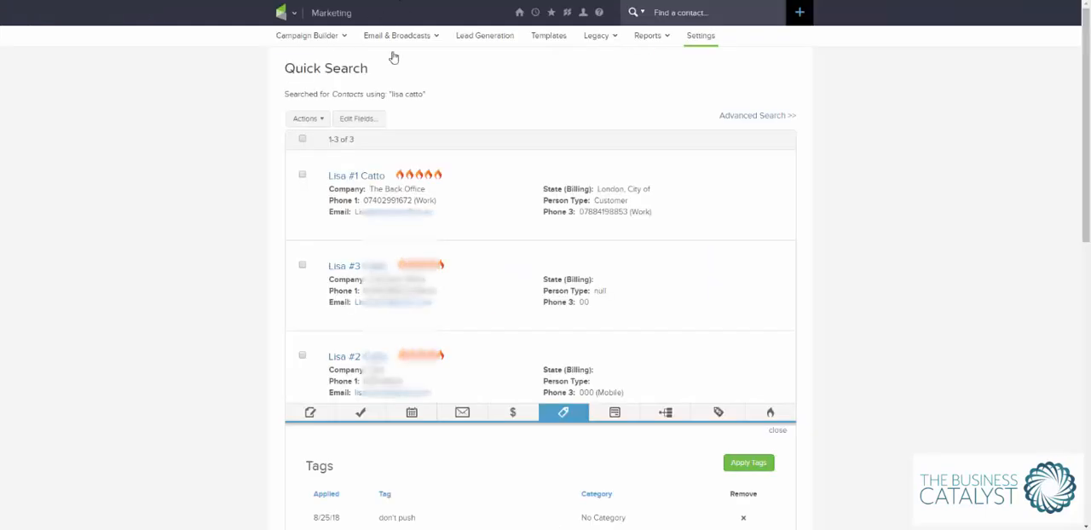
# Open the first contact's record from the search results and check its current tags for Opened Email.
pyautogui.scroll(-3, 452, 371)
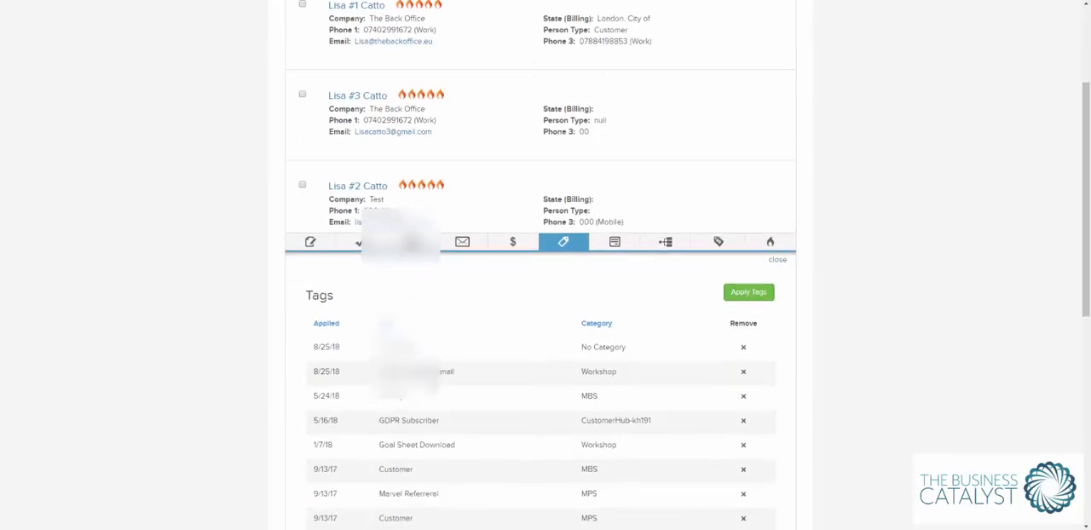
pyautogui.scroll(-7, 449, 364)
pyautogui.scroll(9, 439, 351)
pyautogui.scroll(1, 439, 350)
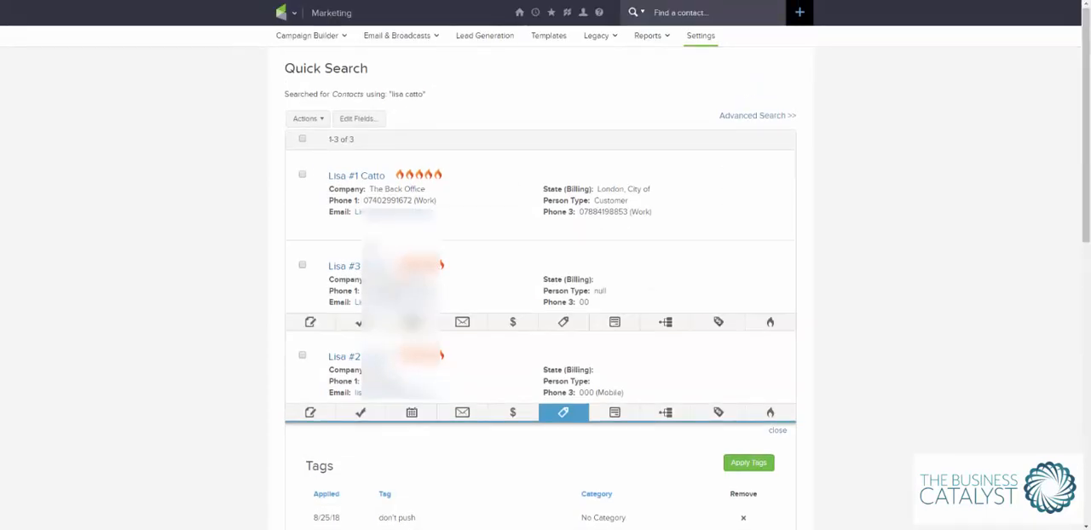
pyautogui.click(358, 176)
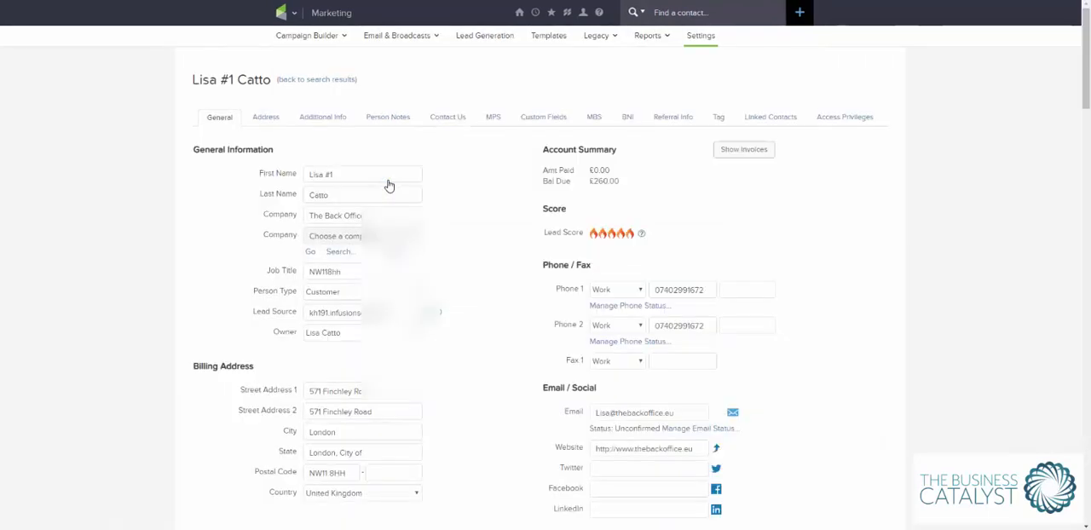
pyautogui.click(717, 119)
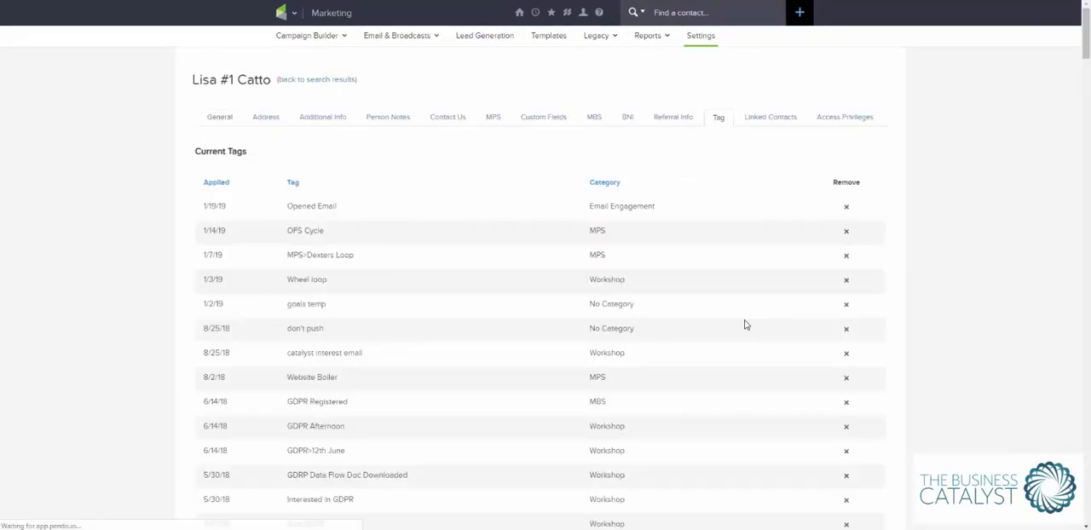
pyautogui.moveTo(346, 211); pyautogui.dragTo(284, 215)
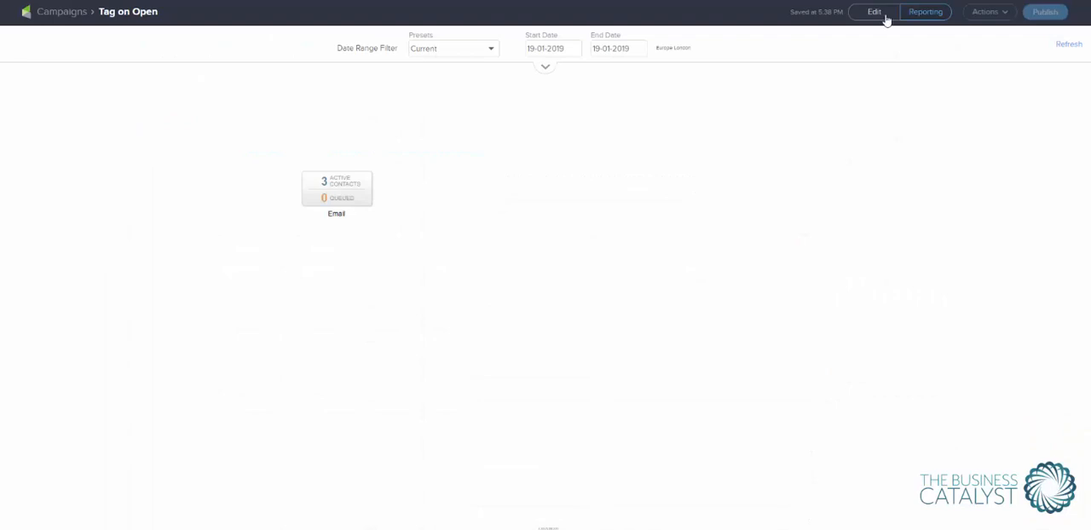
# In the Tag on Open campaign, add a Tag applied goal named "email opened" after the Email sequence and connect it to a new sequence.
pyautogui.click(878, 13)
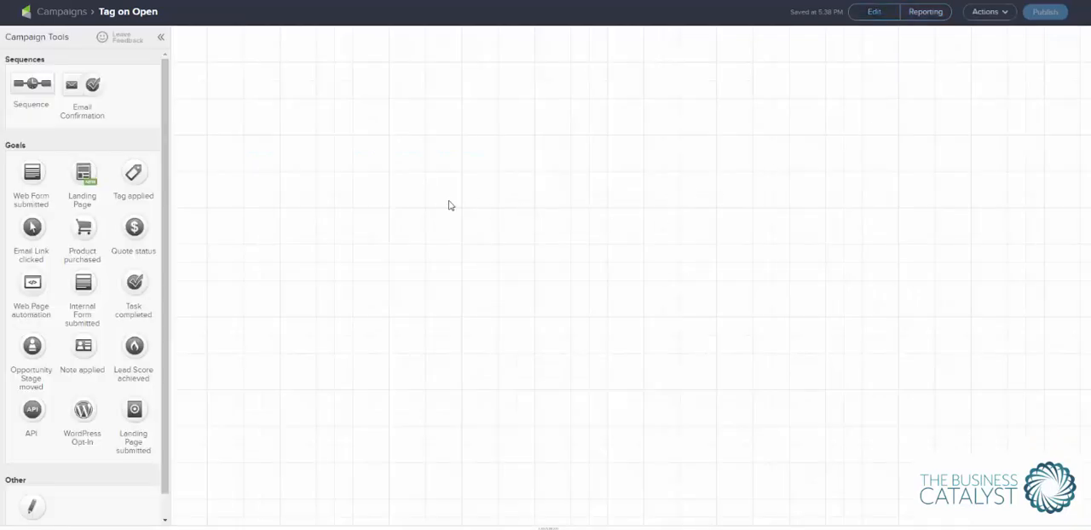
pyautogui.moveTo(134, 173); pyautogui.dragTo(608, 225)
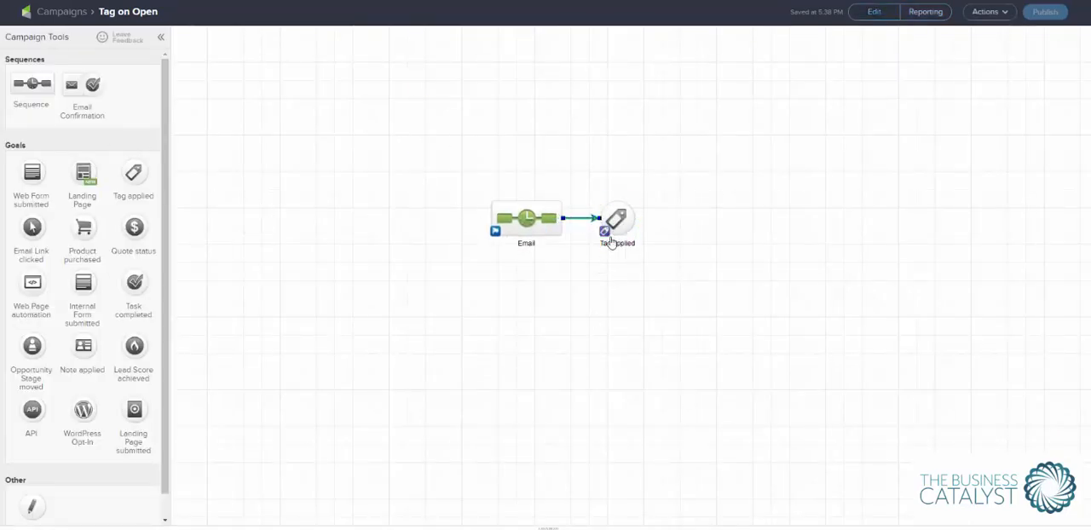
pyautogui.click(612, 245)
pyautogui.write('O')
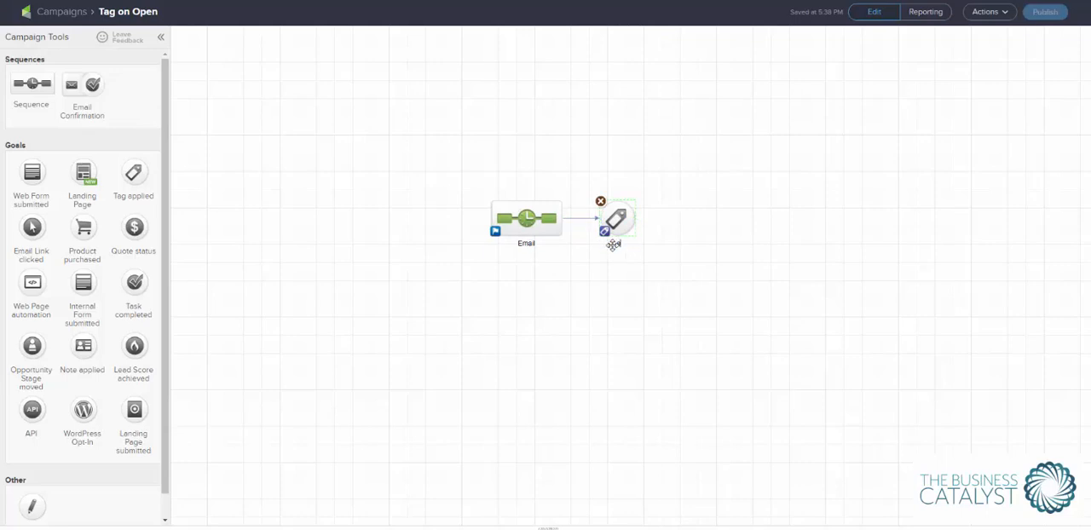
pyautogui.write('mail opened')
pyautogui.press('Return')
pyautogui.moveTo(33, 83); pyautogui.dragTo(726, 218)
pyautogui.moveTo(635, 223); pyautogui.dragTo(716, 218)
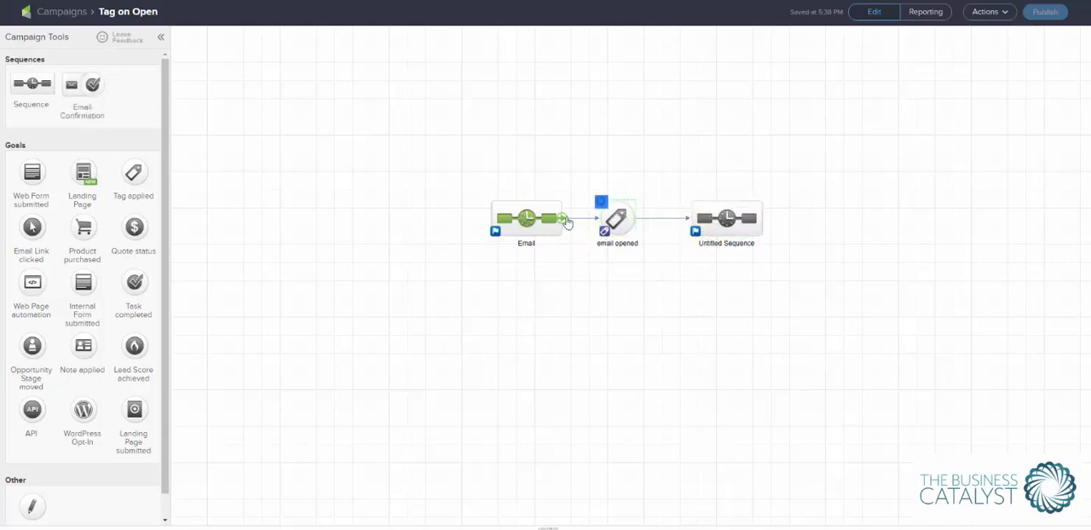
# In the Email sequence, add a delay timer followed by a second email after "Tag if opened", and return to the campaign.
pyautogui.doubleClick(535, 218)
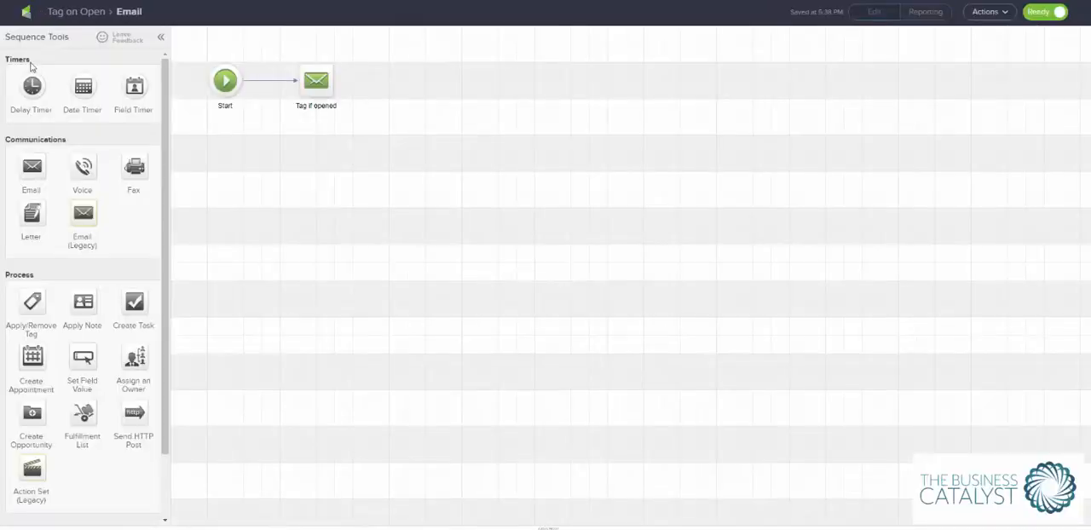
pyautogui.moveTo(31, 86); pyautogui.dragTo(410, 82)
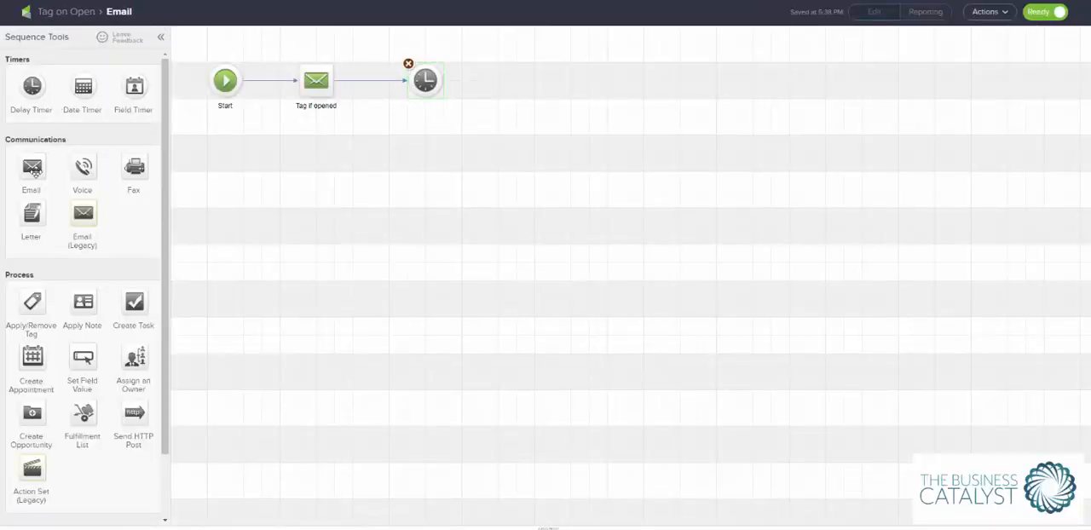
pyautogui.moveTo(34, 171); pyautogui.dragTo(518, 82)
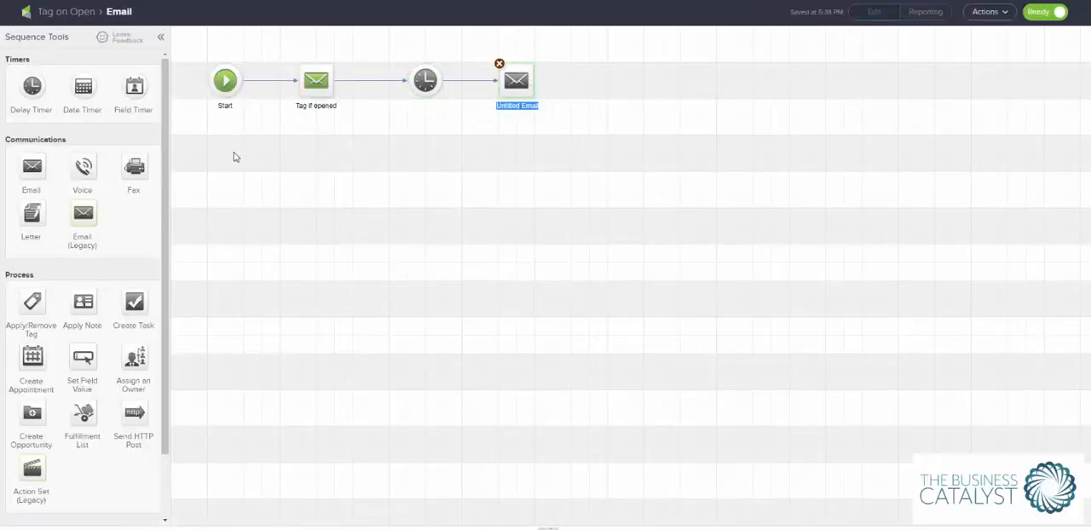
pyautogui.click(60, 12)
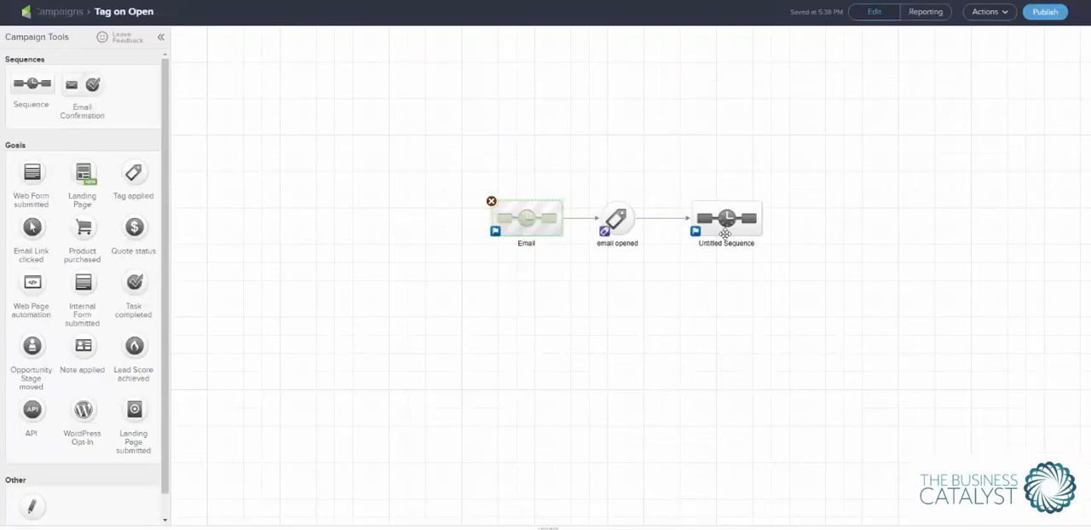
pyautogui.click(722, 219)
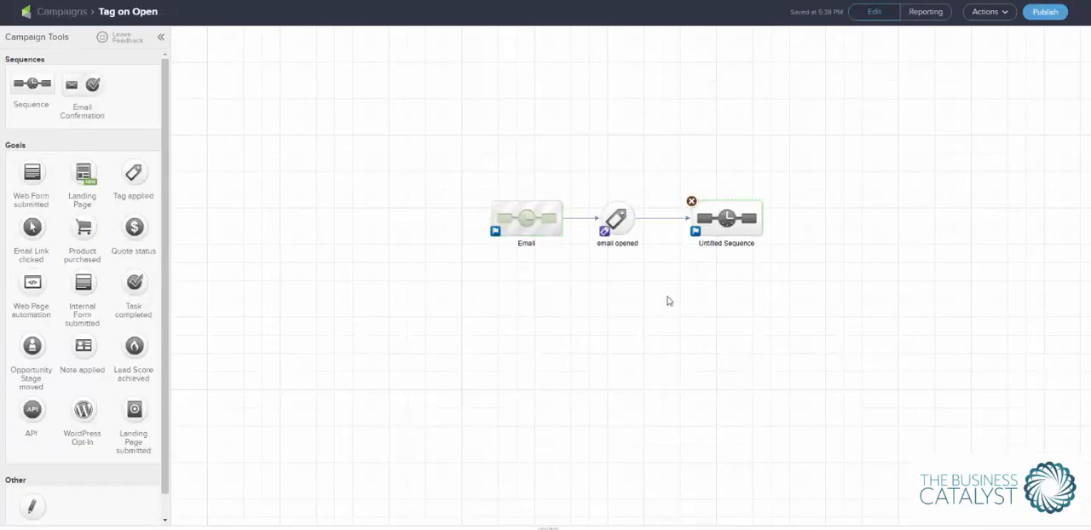